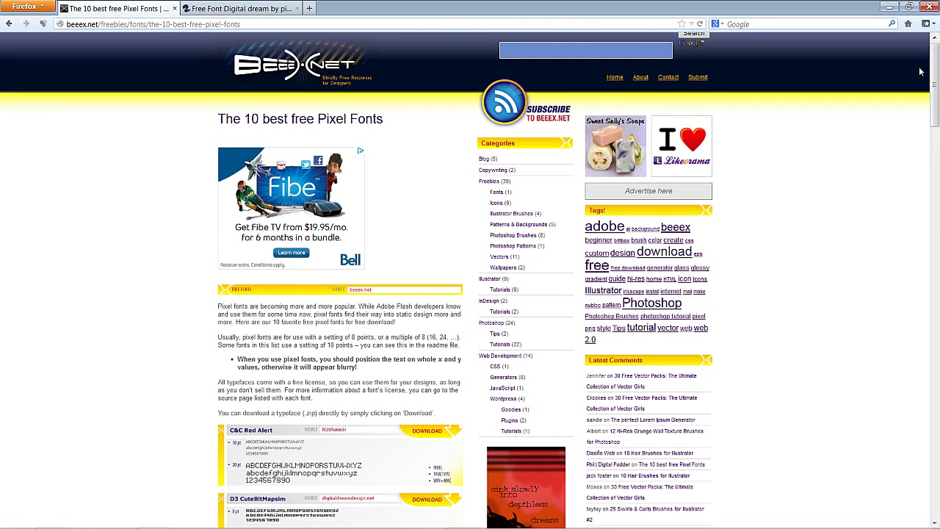
# Look through the list of ten free pixel fonts and the Digital Dream font page
pyautogui.scroll(-10, 772, 124)
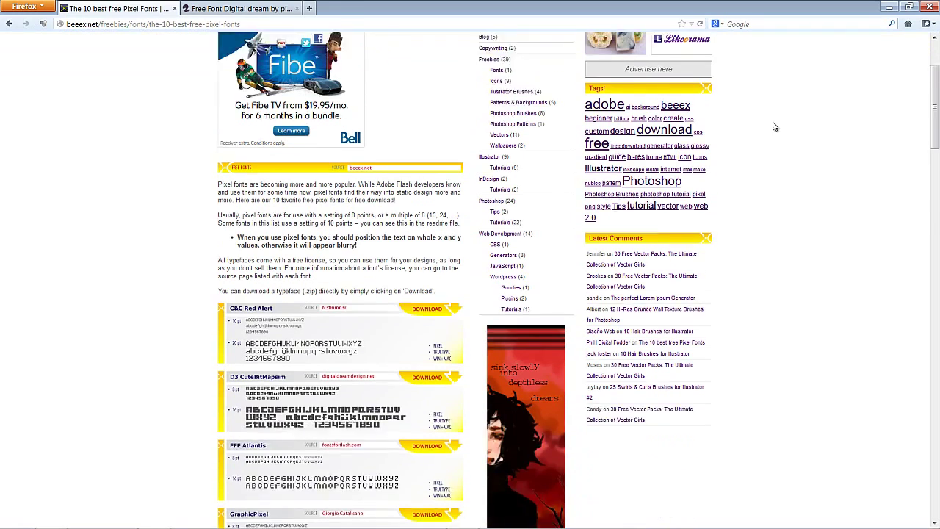
pyautogui.scroll(-4, 772, 122)
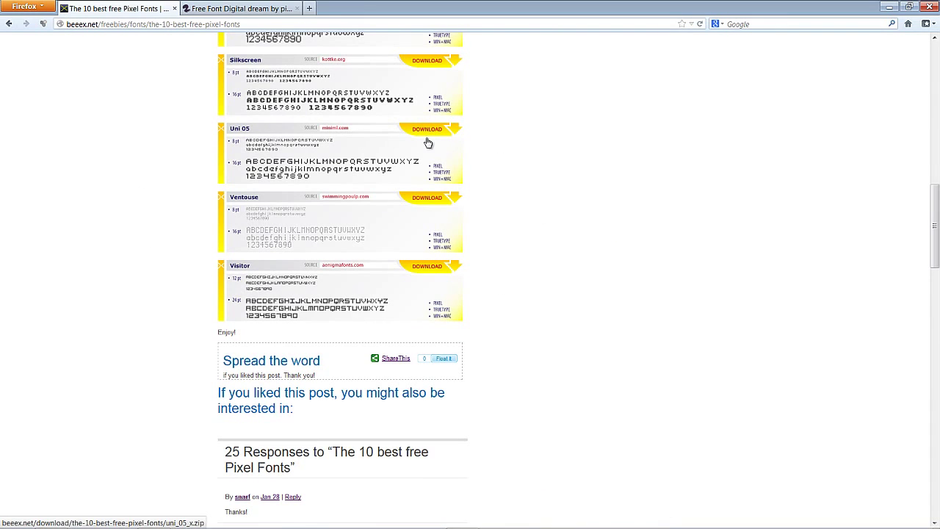
pyautogui.click(247, 8)
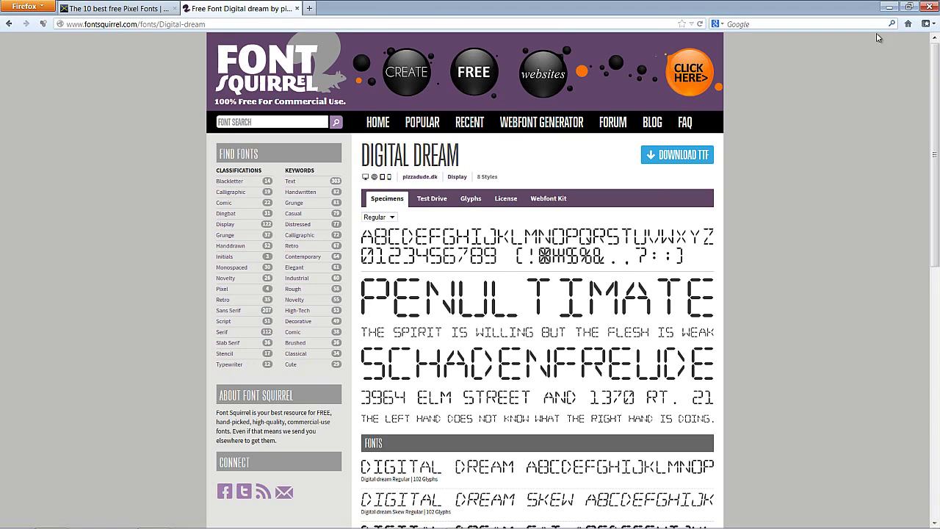
# Switch to Avid Symphony and import the tennis scoreboard image from the Desktop into the GPHX bin, accepting the current import options
pyautogui.click(889, 7)
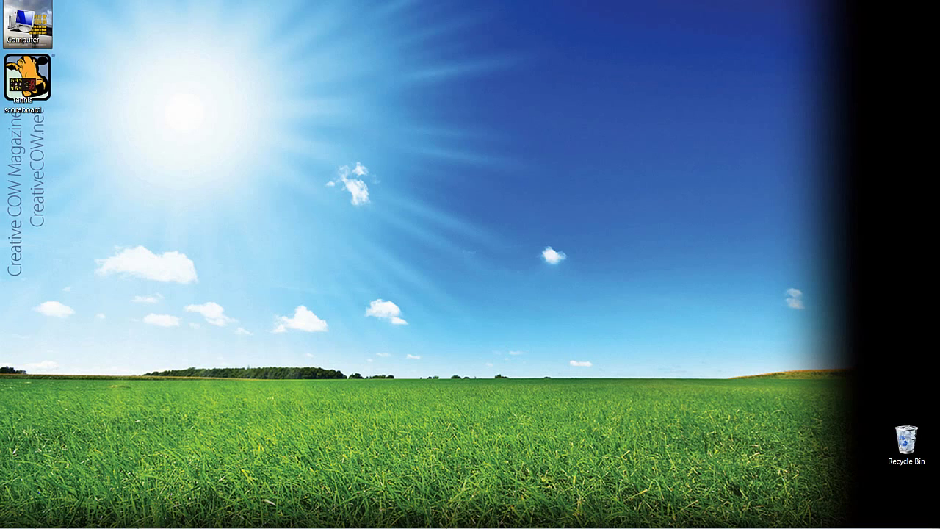
pyautogui.hotkey('alt', 'Tab')
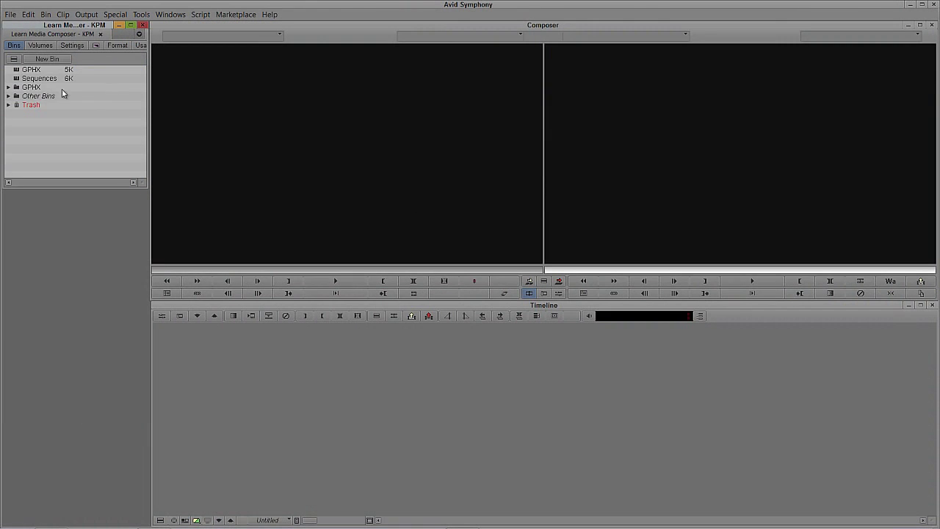
pyautogui.doubleClick(16, 71)
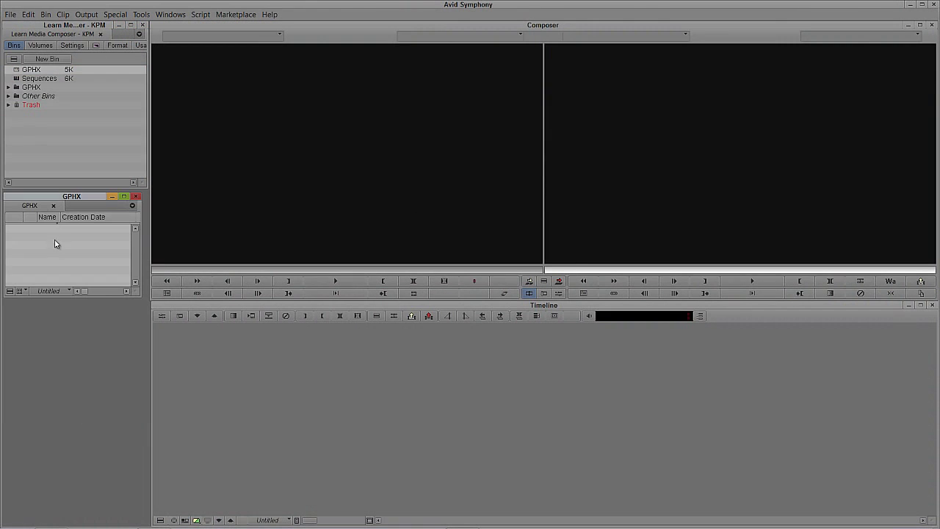
pyautogui.rightClick(33, 245)
pyautogui.click(55, 342)
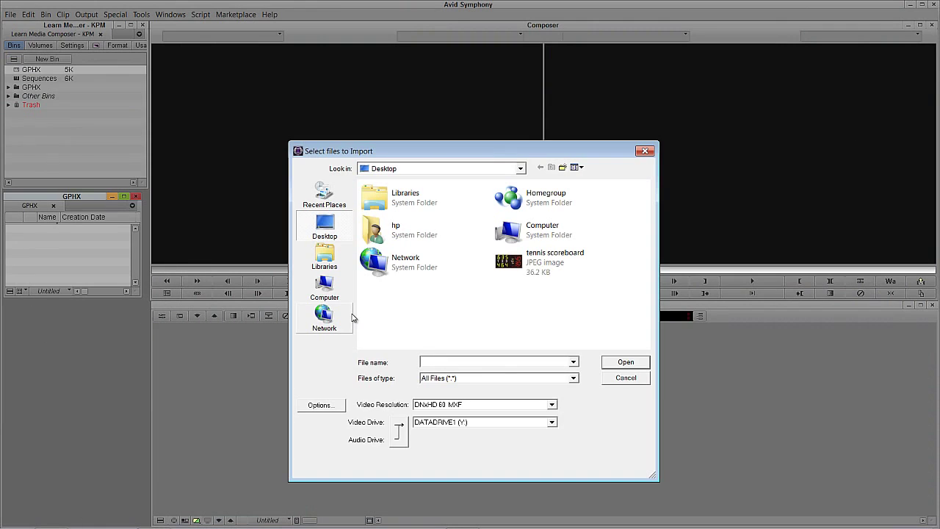
pyautogui.click(550, 262)
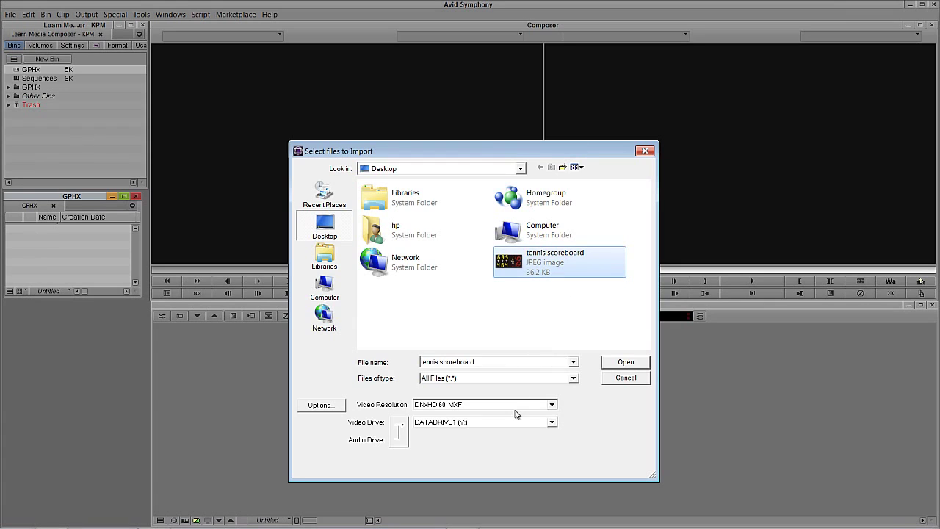
pyautogui.click(326, 408)
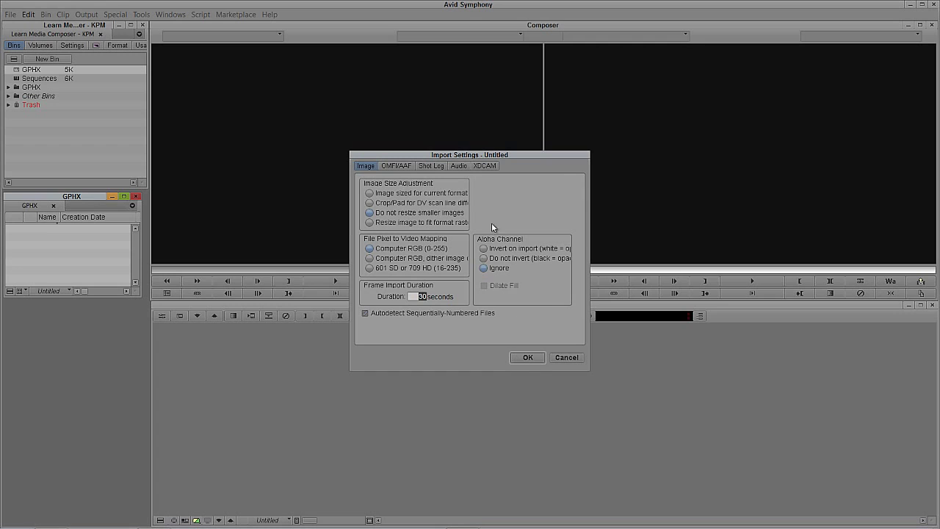
pyautogui.click(529, 359)
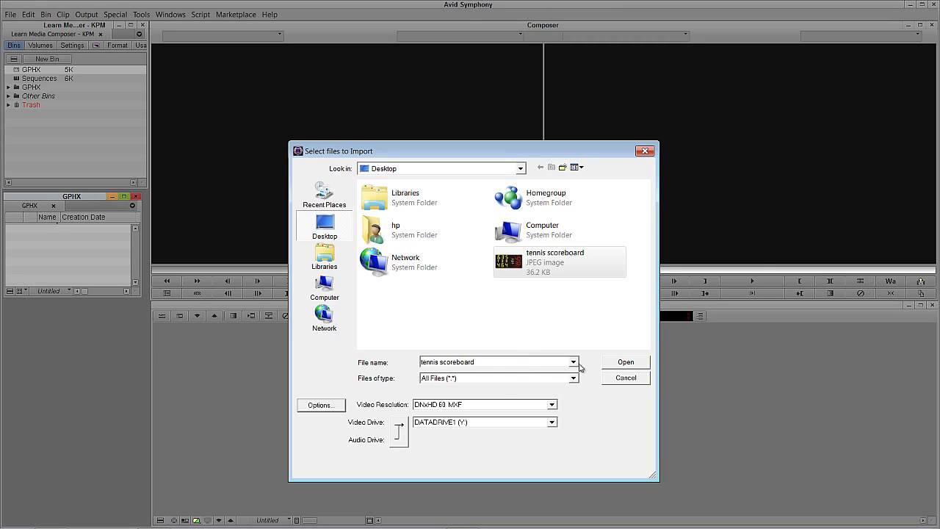
pyautogui.click(614, 361)
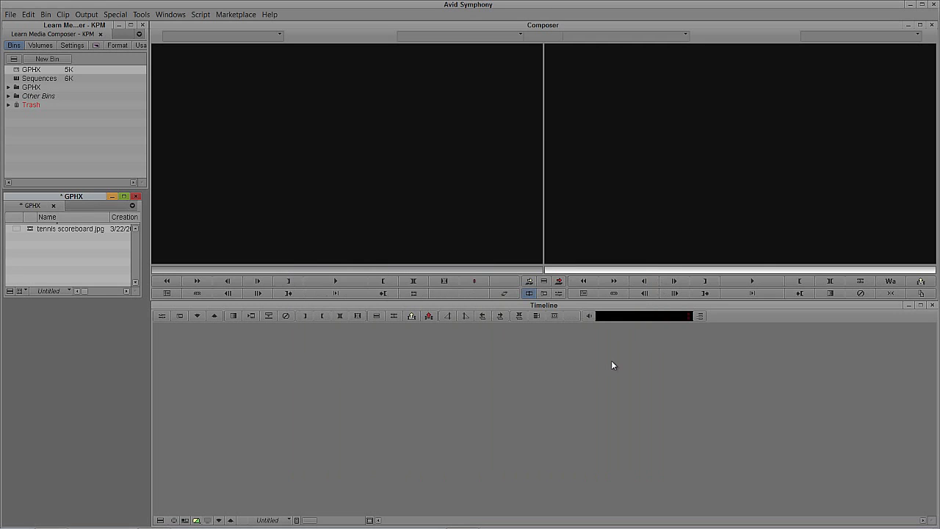
# Load the tennis scoreboard clip as source and overwrite it into a new sequence stored in the Sequences bin
pyautogui.doubleClick(29, 229)
pyautogui.moveTo(228, 273); pyautogui.dragTo(116, 269)
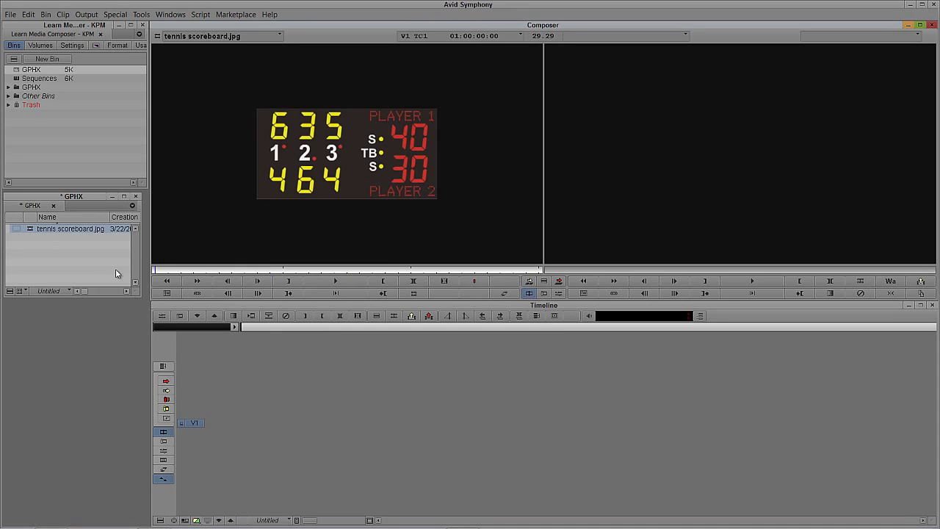
pyautogui.doubleClick(16, 80)
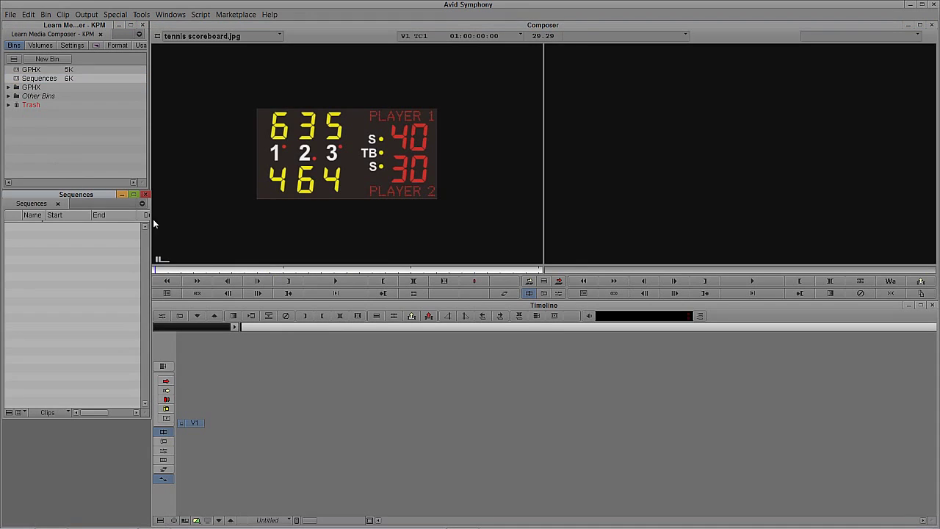
pyautogui.click(401, 124)
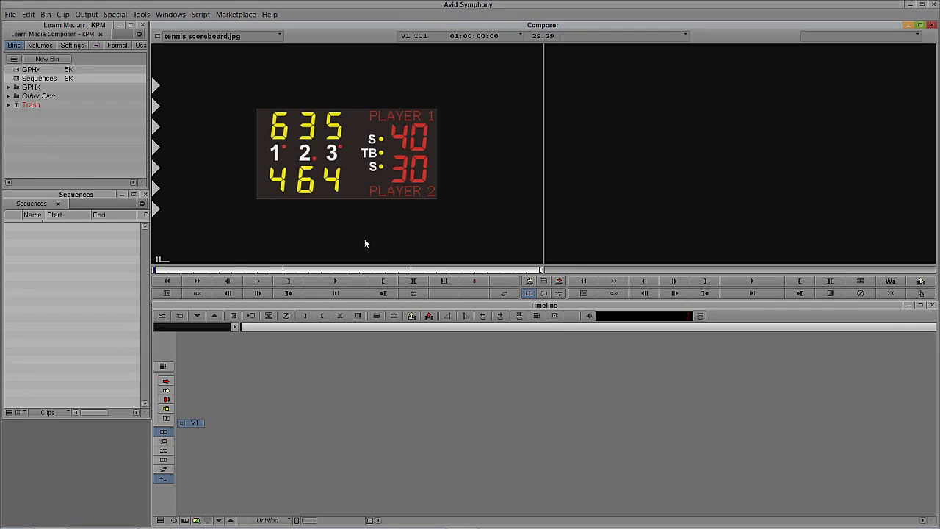
pyautogui.press('b')
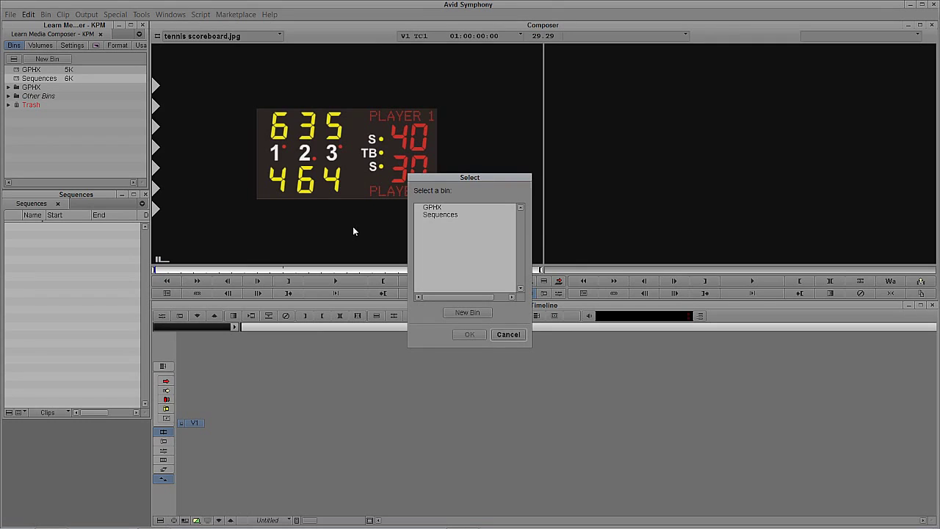
pyautogui.click(449, 214)
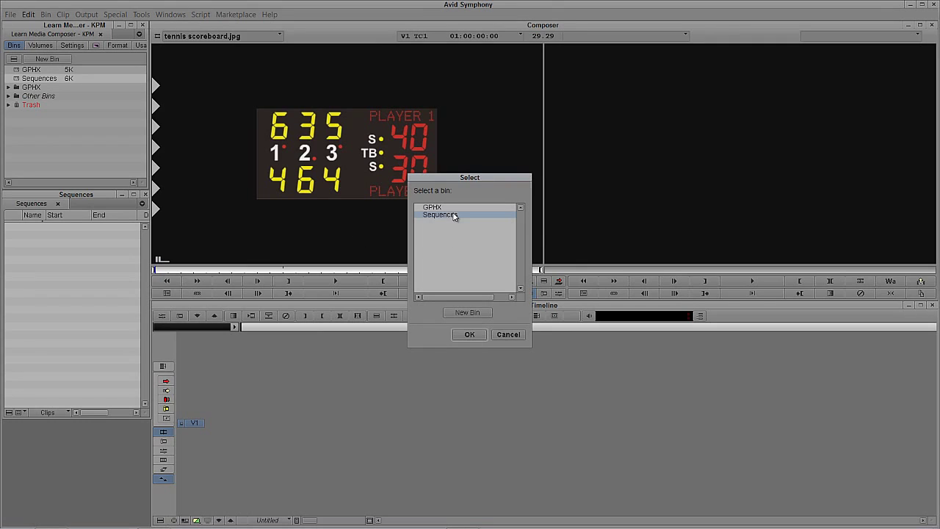
pyautogui.click(465, 334)
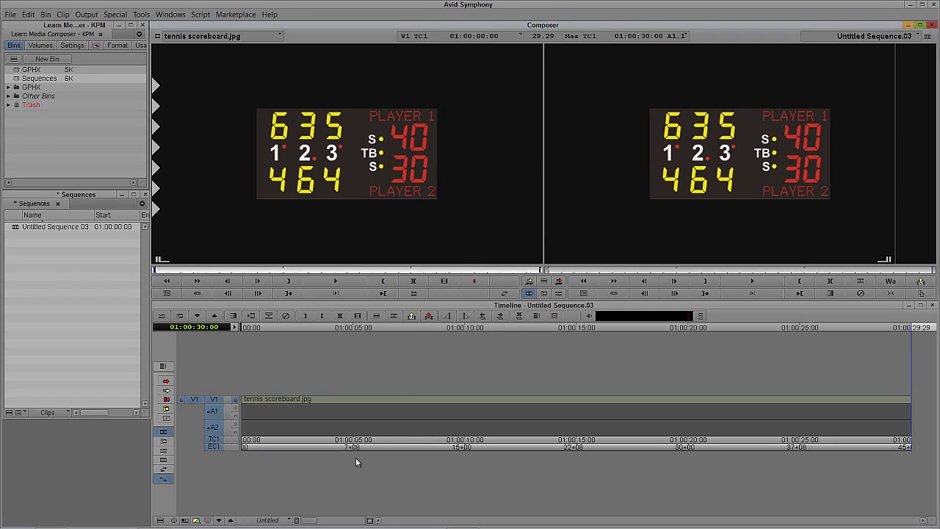
# Apply the 3D Warp blend effect to the tennis scoreboard clip on V1, and close the Effect Palette
pyautogui.click(415, 417)
pyautogui.moveTo(426, 418); pyautogui.dragTo(447, 424)
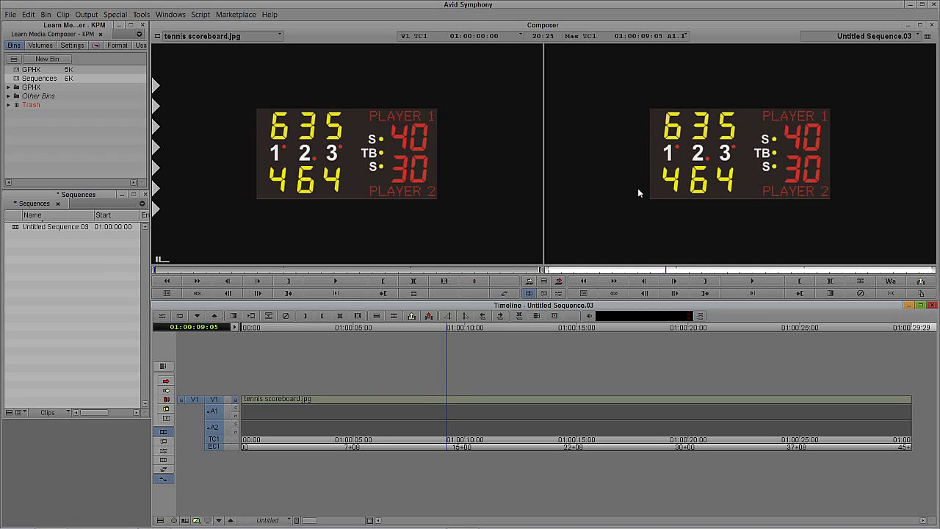
pyautogui.hotkey('ctrl', '8')
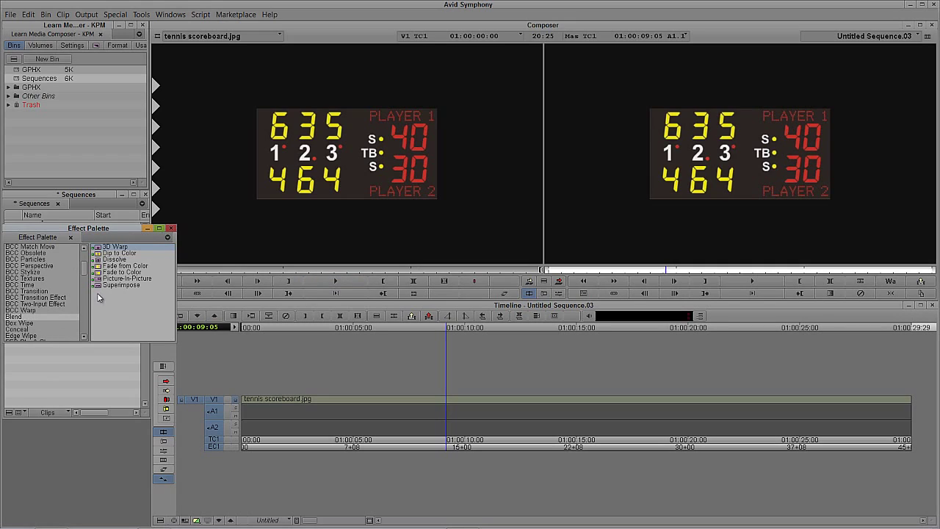
pyautogui.moveTo(101, 252); pyautogui.dragTo(451, 399)
pyautogui.click(465, 408)
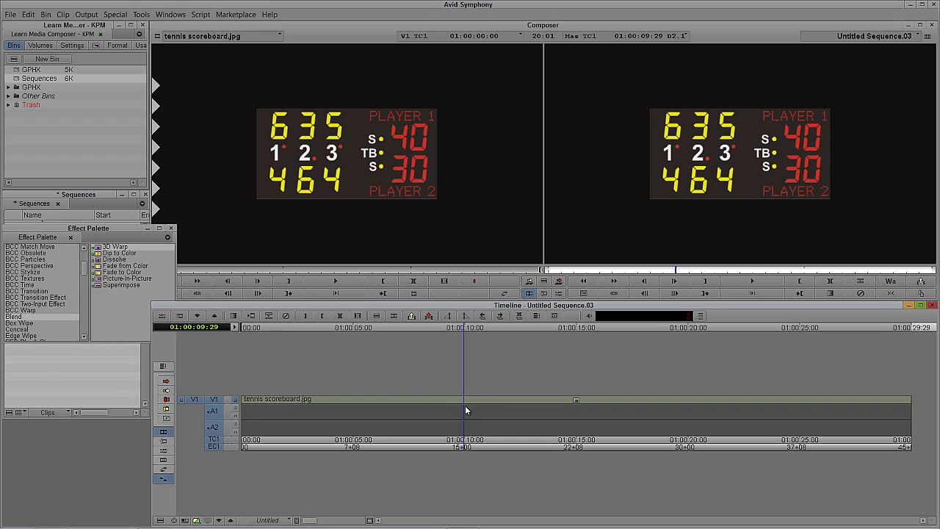
pyautogui.click(171, 228)
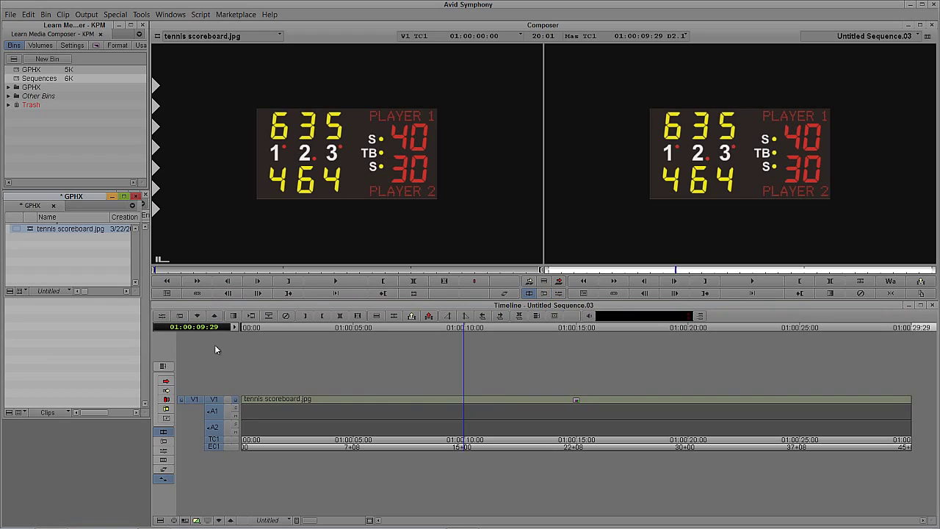
# Scale the scoreboard clip's 3D Warp effect to 211 in X and Y with fixed aspect, and close the Effect Editor
pyautogui.click(161, 320)
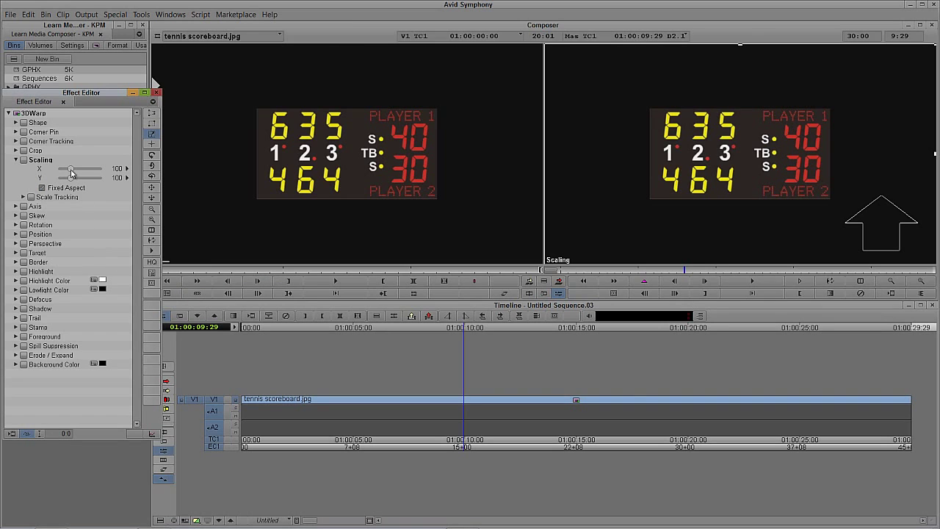
pyautogui.moveTo(70, 169); pyautogui.dragTo(81, 165)
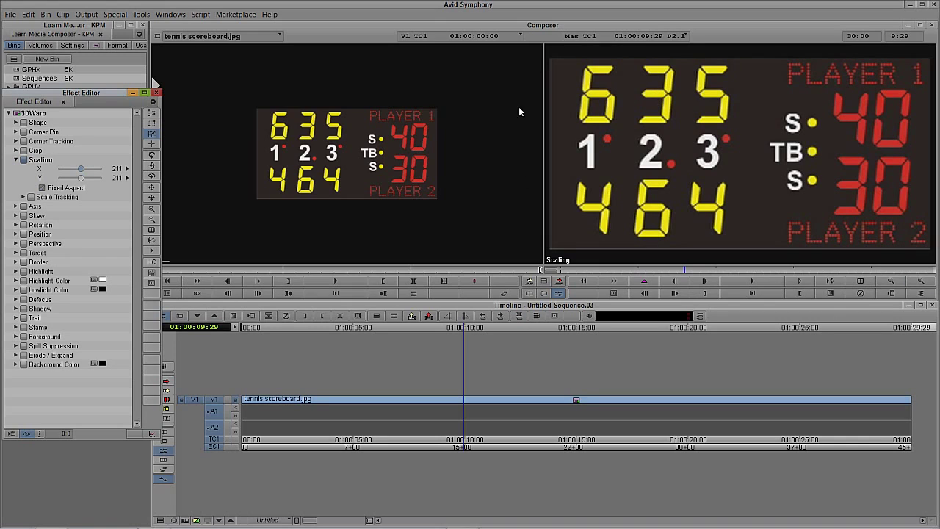
pyautogui.click(155, 93)
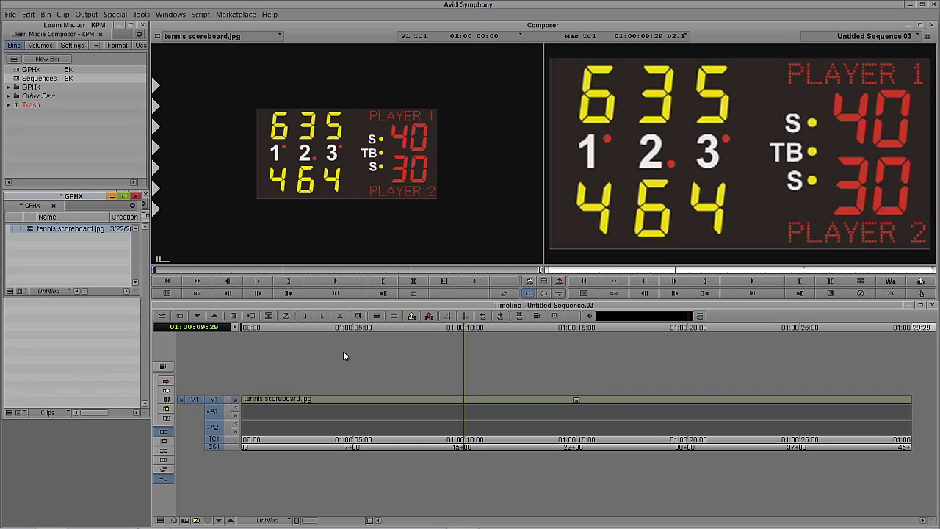
# Add a second video track to the sequence and create a new title with the Title Tool
pyautogui.hotkey('ctrl', 'y')
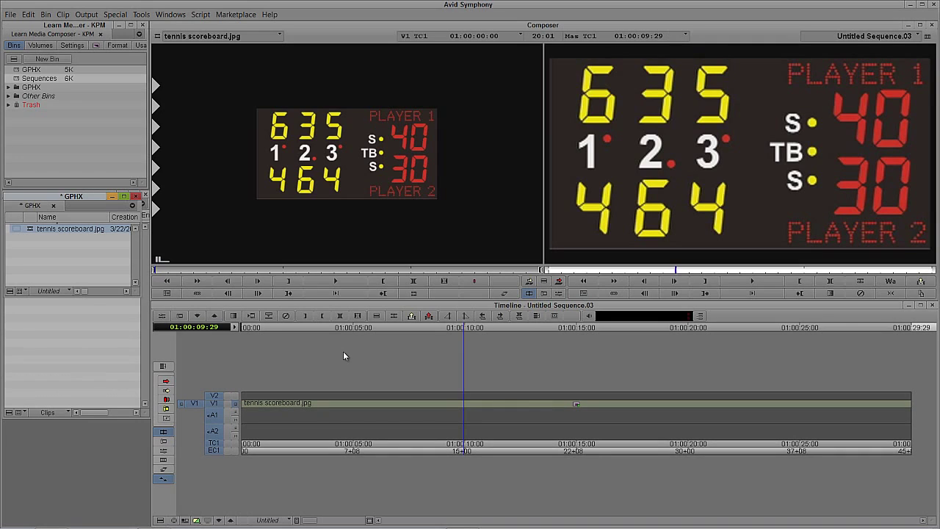
pyautogui.click(63, 15)
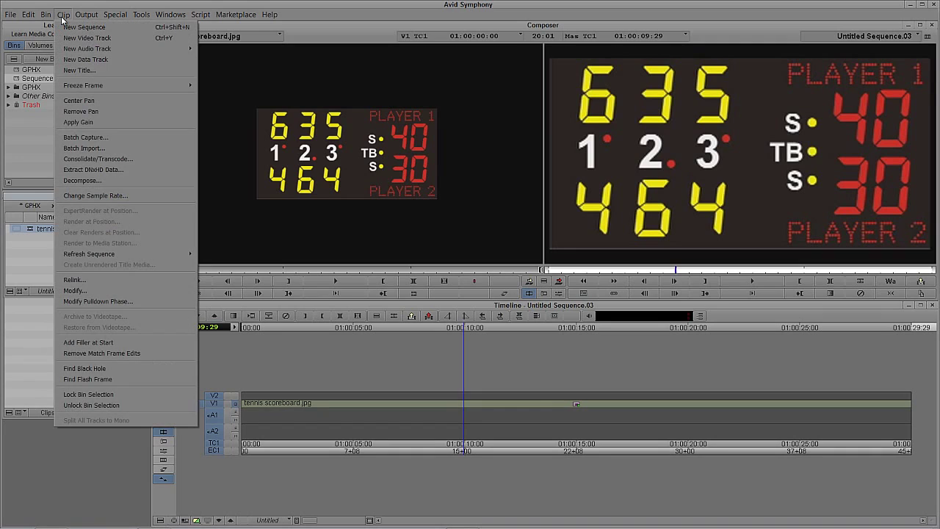
pyautogui.click(76, 71)
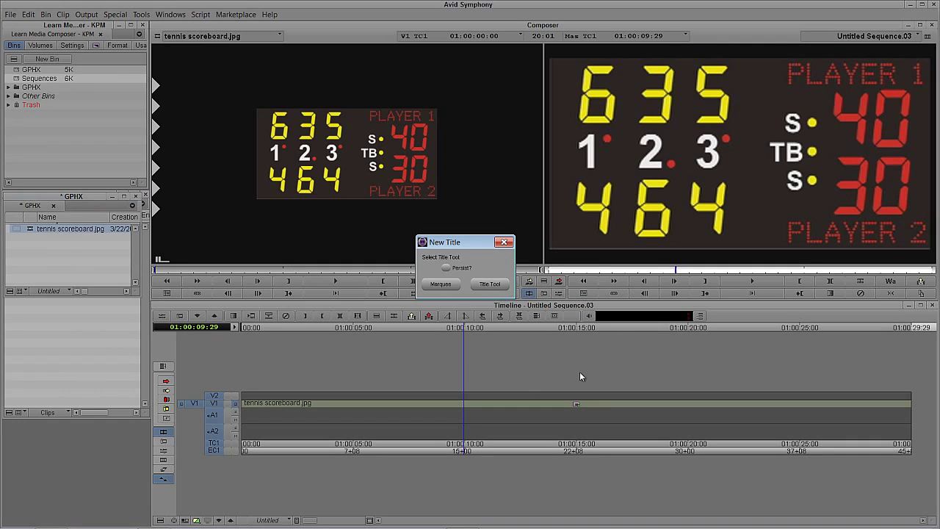
pyautogui.click(490, 283)
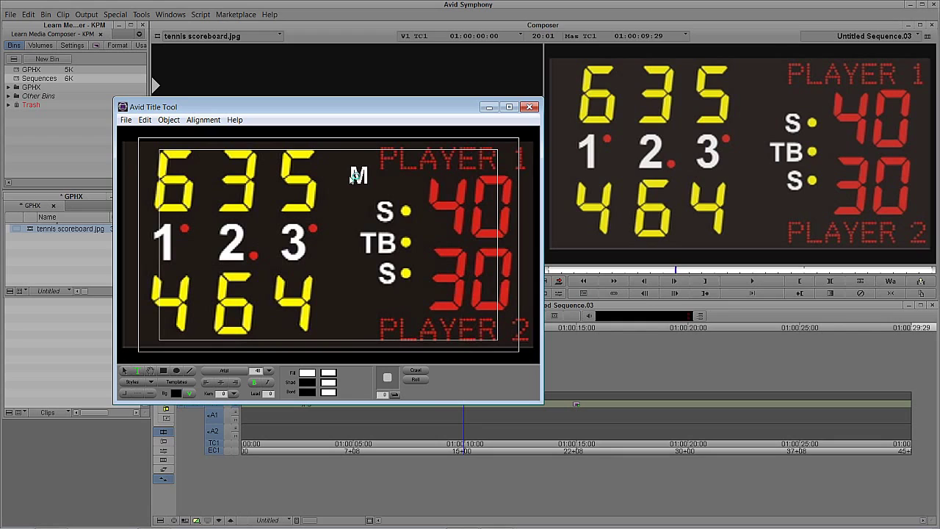
# Enter the player's surname in capitals as title text near the PLAYER 1 label
pyautogui.press('capslock')
pyautogui.write('CAULIFFE')
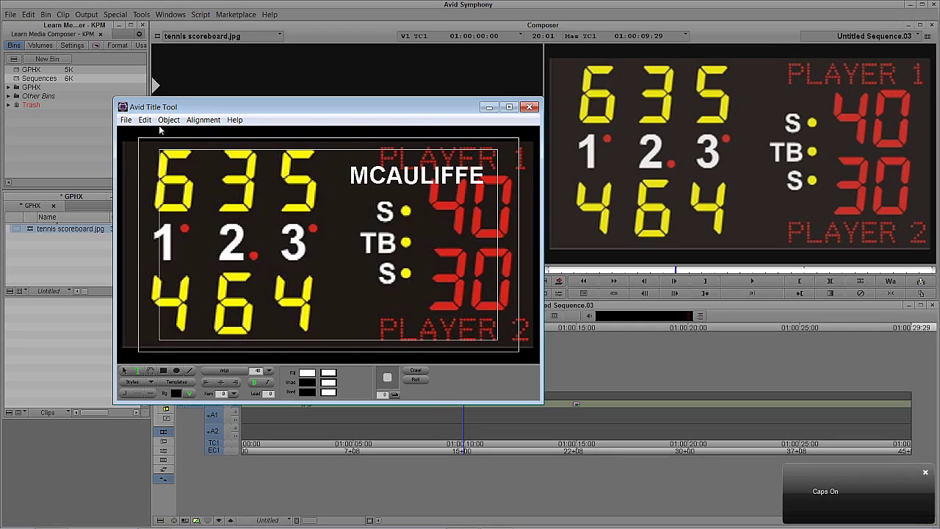
pyautogui.click(126, 120)
pyautogui.click(404, 177)
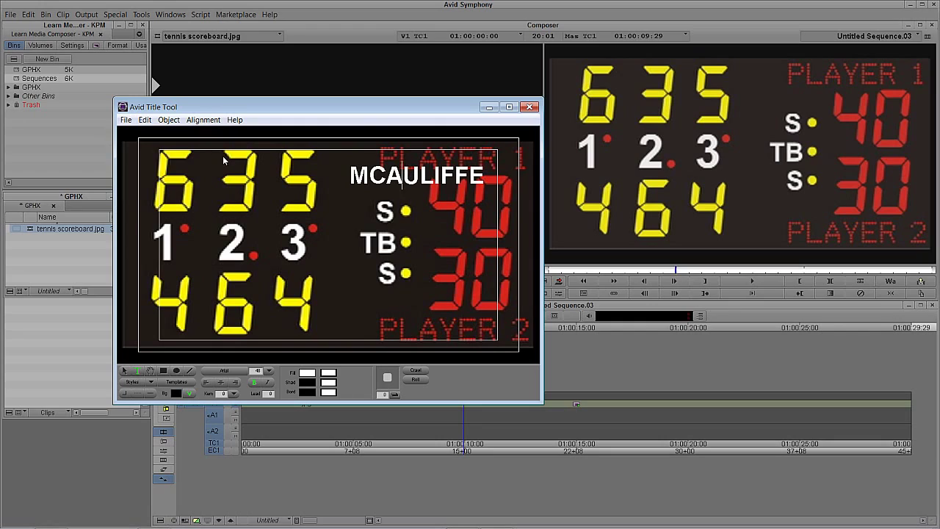
# Set the surname text to the Ventouse font at size 64
pyautogui.click(124, 371)
pyautogui.click(223, 372)
pyautogui.scroll(-15, 231, 285)
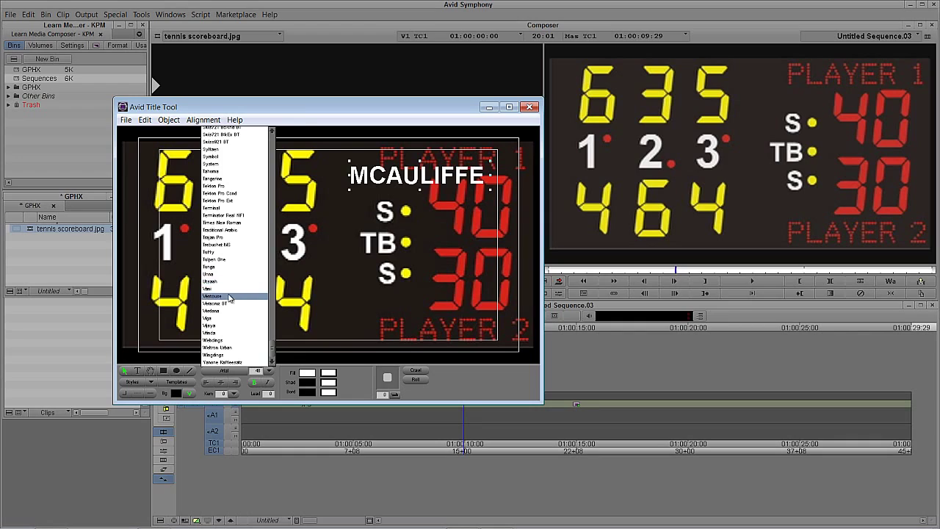
pyautogui.click(230, 297)
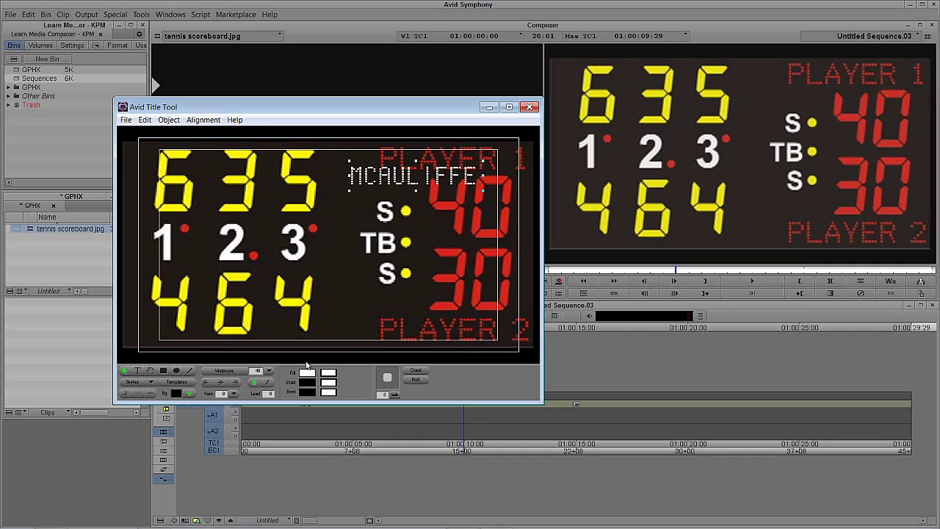
pyautogui.write('64')
pyautogui.press('Return')
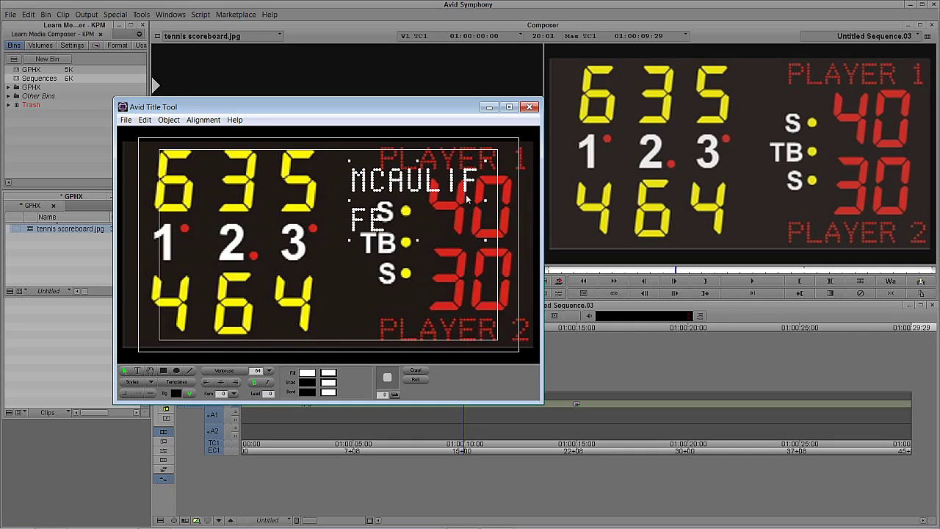
# Widen the surname's text box to fit one line, right-align the text and position it over the PLAYER 1 label
pyautogui.moveTo(484, 201); pyautogui.dragTo(537, 200)
pyautogui.moveTo(476, 191); pyautogui.dragTo(452, 175)
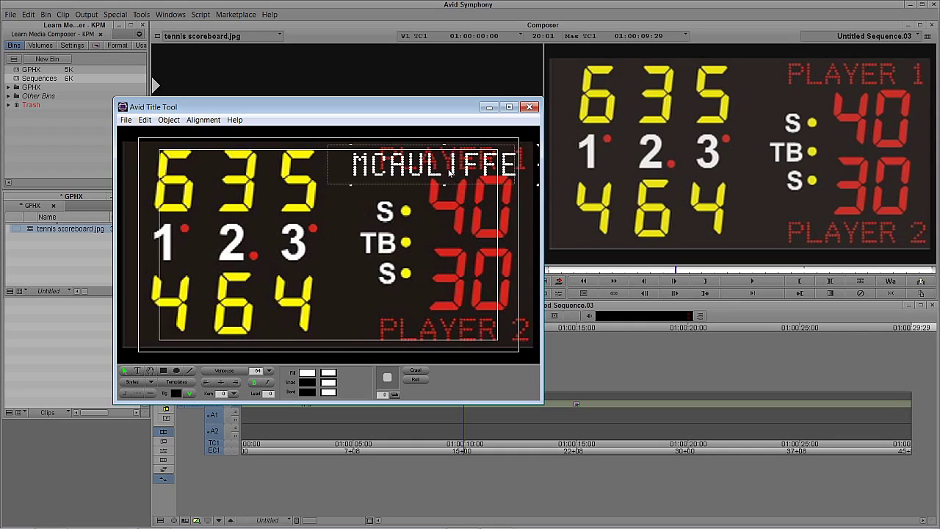
pyautogui.click(236, 382)
pyautogui.moveTo(465, 169); pyautogui.dragTo(472, 165)
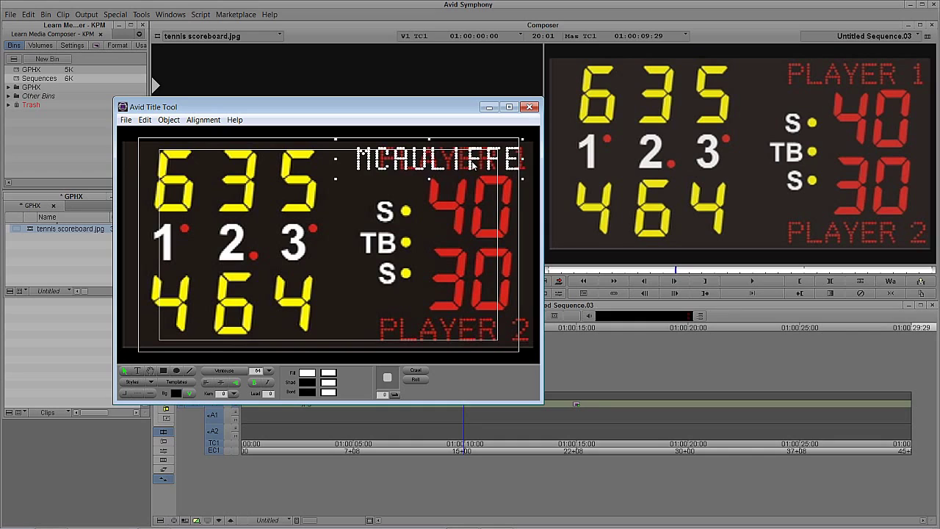
# Widen the surname's text box over the PLAYER 1 label and place a copy of it over the PLAYER 2 label
pyautogui.moveTo(472, 164); pyautogui.dragTo(473, 166)
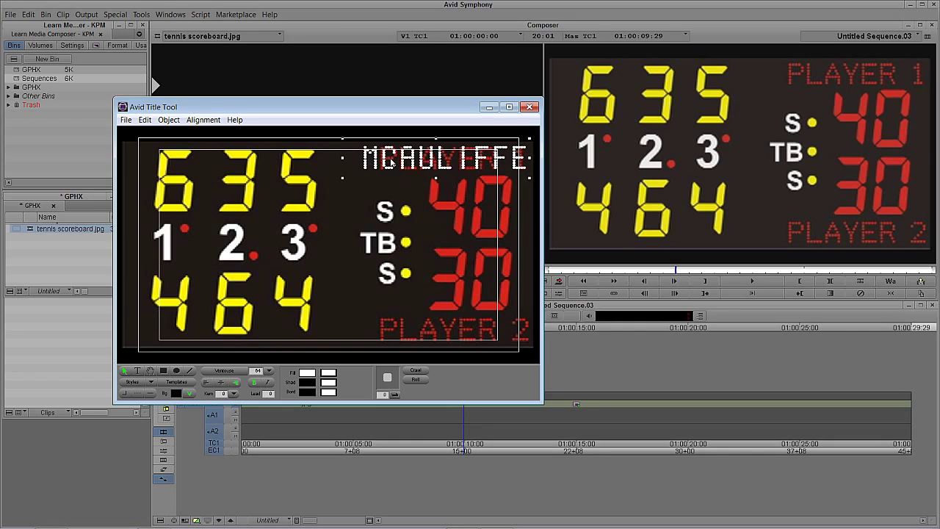
pyautogui.moveTo(344, 163); pyautogui.dragTo(284, 163)
pyautogui.moveTo(471, 164); pyautogui.dragTo(472, 335)
pyautogui.press('Down')
pyautogui.press('Down')
pyautogui.press('Down')
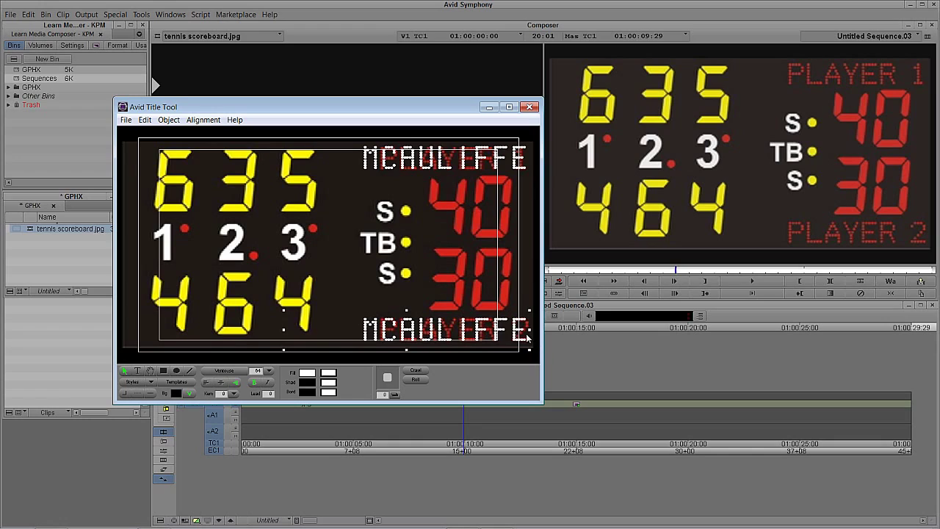
# Fill both surname texts with the red sampled from the scoreboard's 40 digits
pyautogui.keyDown('shift'); pyautogui.click(437, 164); pyautogui.keyUp('shift')
pyautogui.moveTo(307, 376); pyautogui.dragTo(269, 288)
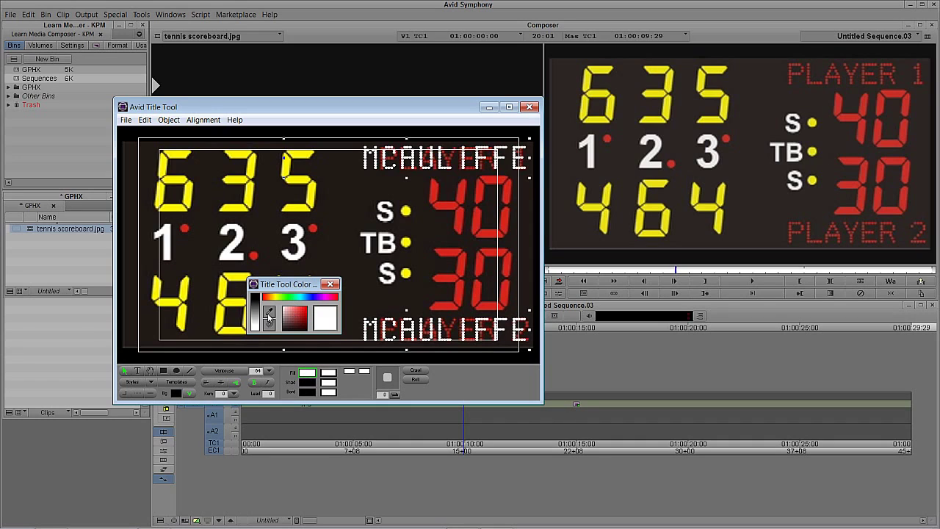
pyautogui.click(444, 202)
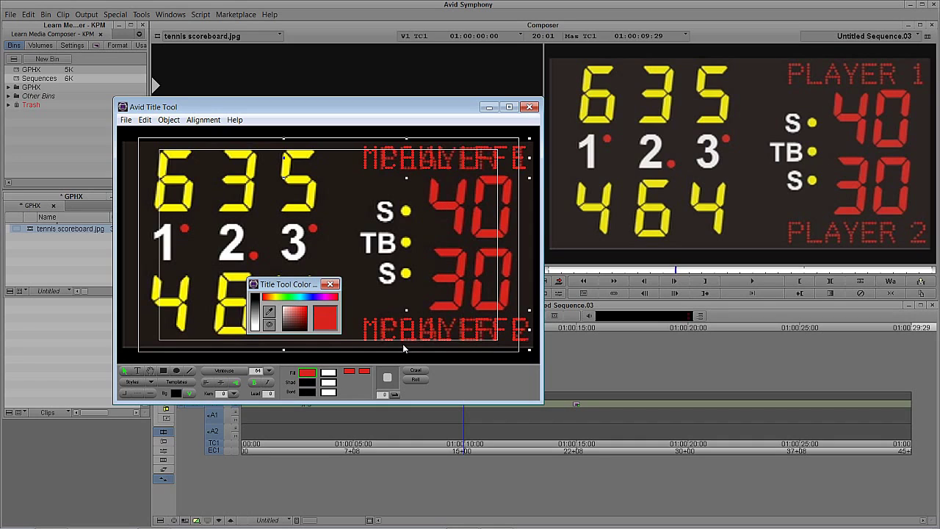
pyautogui.click(330, 284)
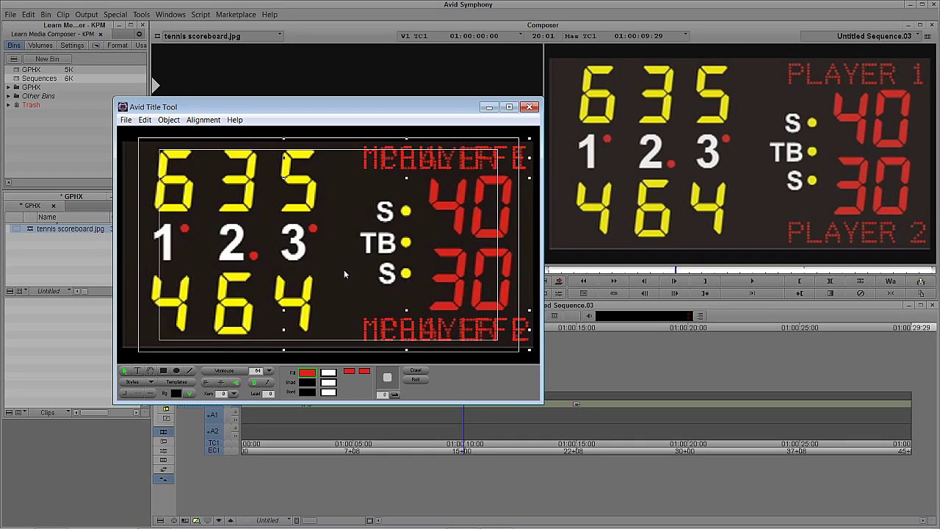
# Add the letter S as new title text in Arial and fill it with white
pyautogui.click(137, 371)
pyautogui.click(344, 214)
pyautogui.write('s')
pyautogui.hotkey('ctrl', 'a')
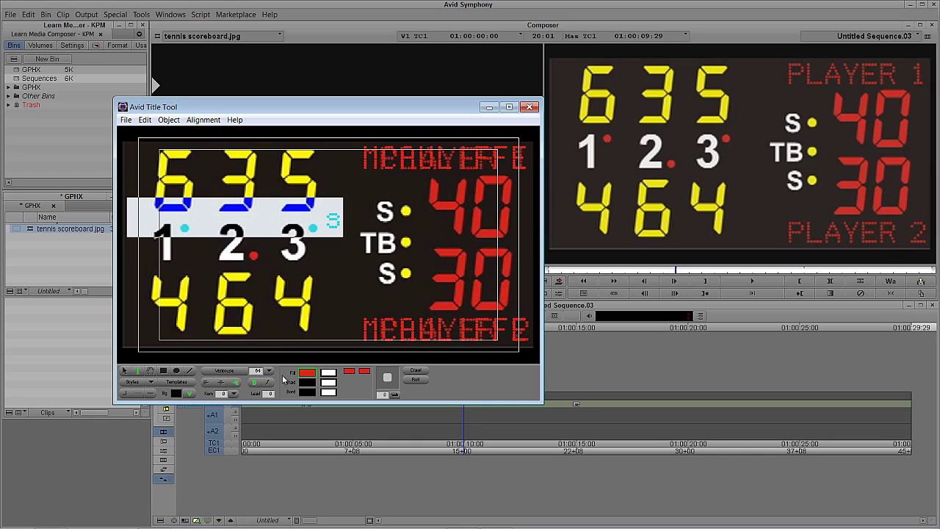
pyautogui.click(225, 371)
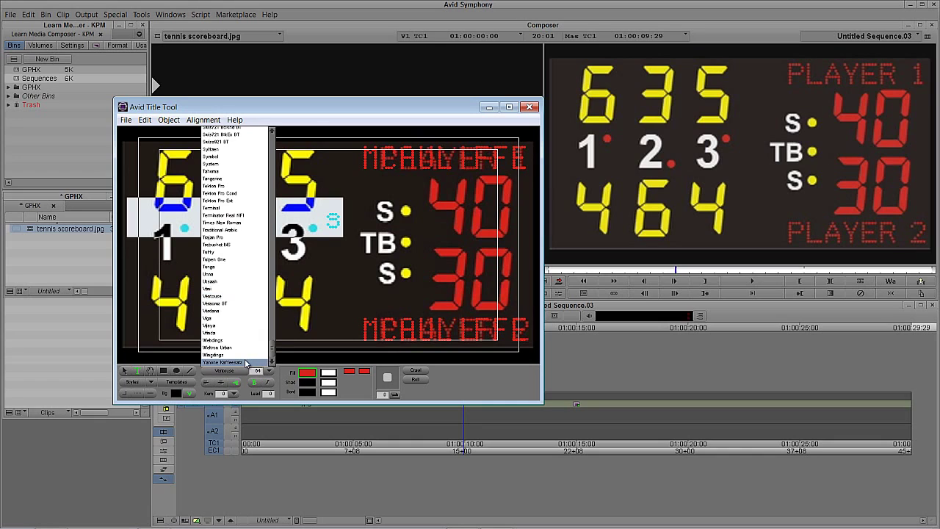
pyautogui.write('arial')
pyautogui.press('Return')
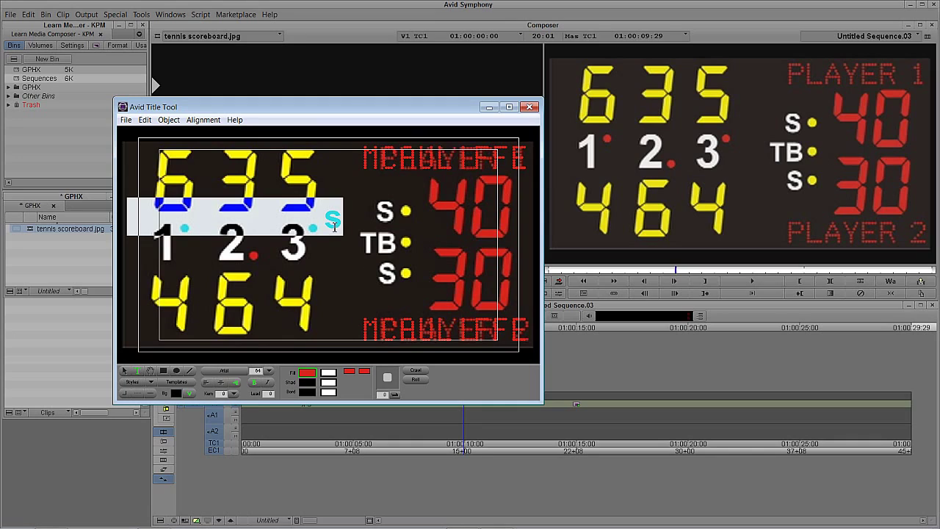
pyautogui.click(340, 251)
pyautogui.click(124, 371)
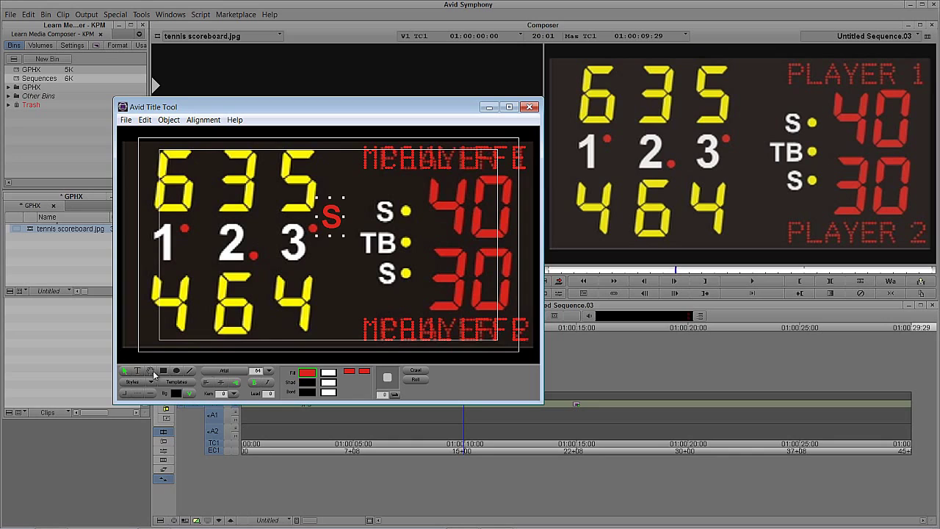
pyautogui.moveTo(307, 372); pyautogui.dragTo(313, 327)
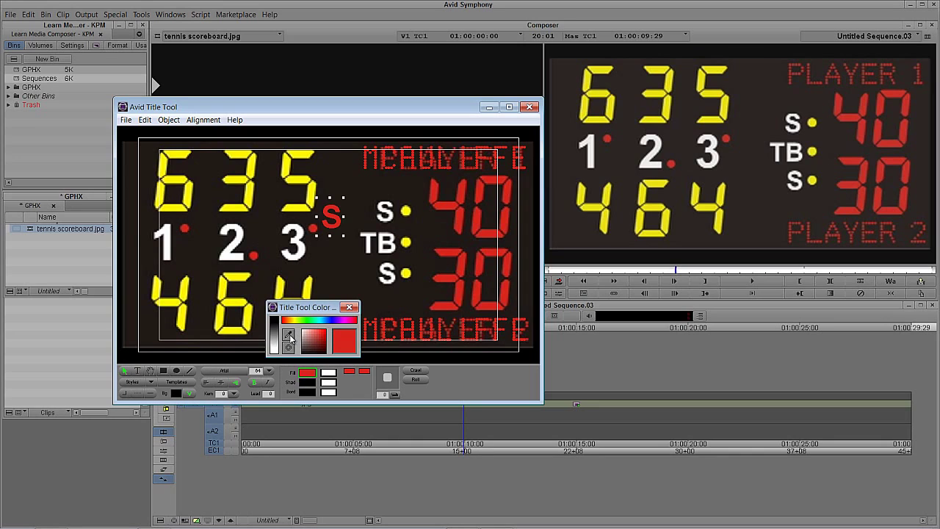
pyautogui.click(276, 351)
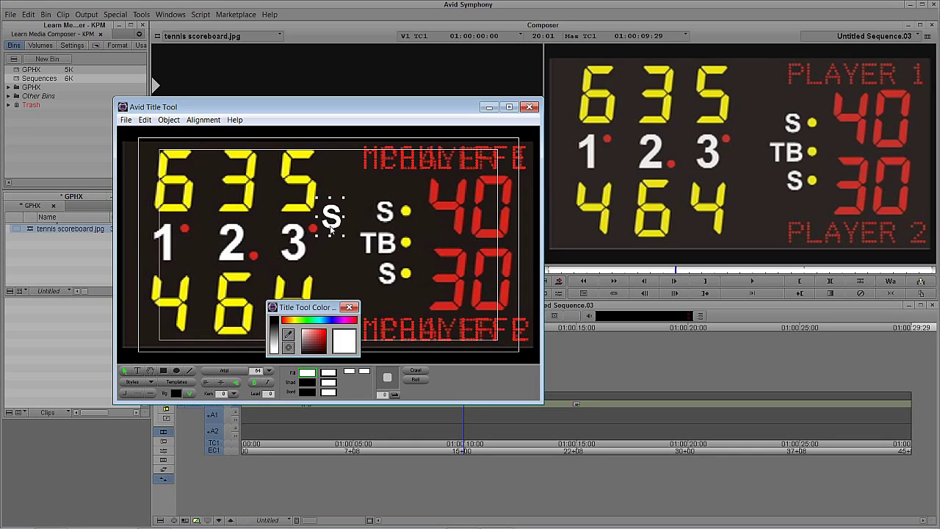
# Position the white S over the scoreboard's upper S label and reduce its size to match
pyautogui.keyDown('shift'); pyautogui.click(382, 220); pyautogui.keyUp('shift')
pyautogui.moveTo(382, 222); pyautogui.dragTo(383, 221)
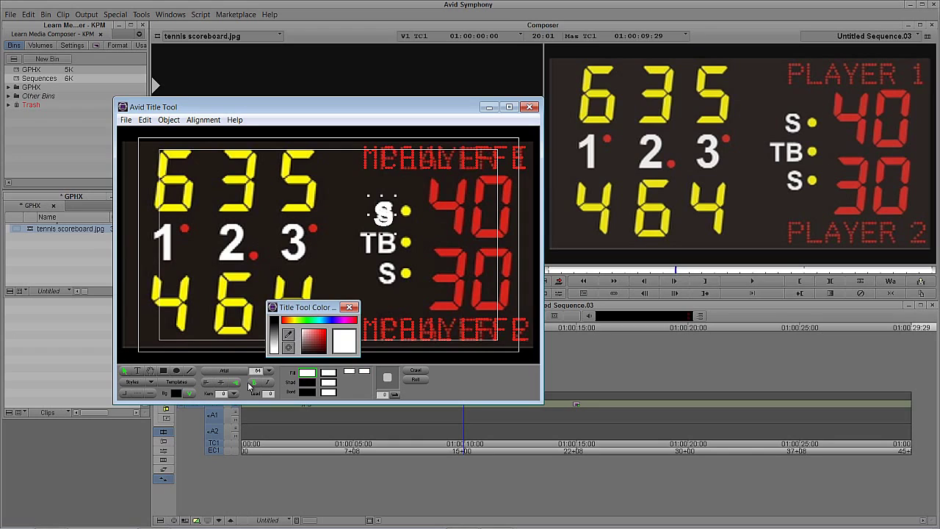
pyautogui.click(350, 307)
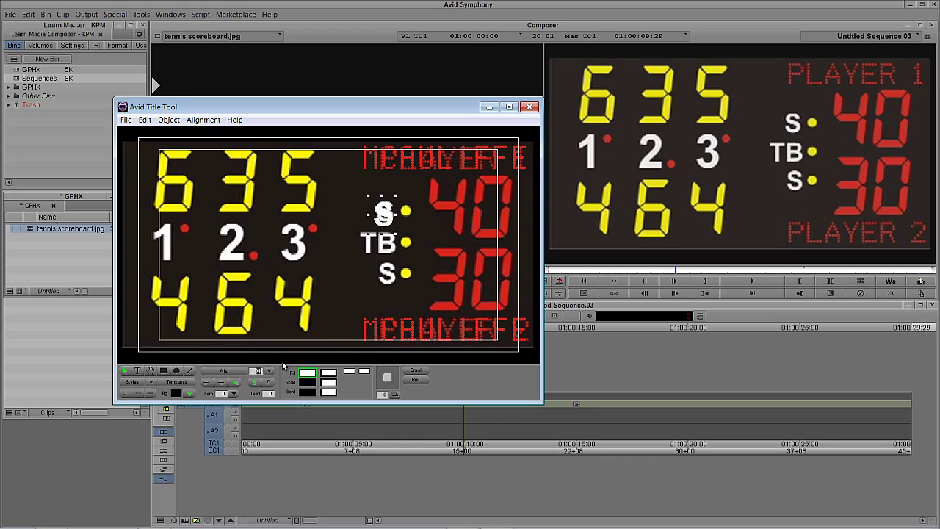
pyautogui.press('Right')
pyautogui.press('Right')
pyautogui.press('Right')
# Duplicate the S onto the lower S label and the middle label, changing the middle copy's text to TB
pyautogui.moveTo(385, 213); pyautogui.dragTo(399, 279)
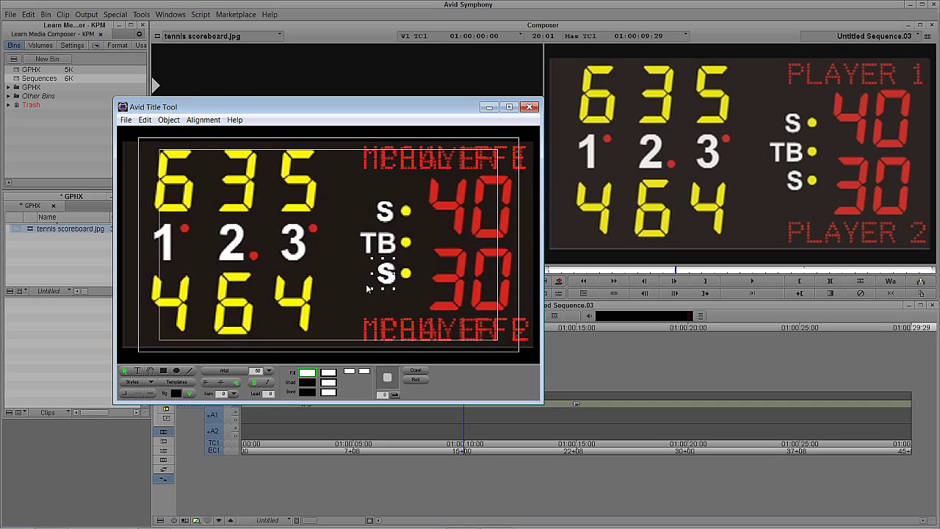
pyautogui.keyDown('shift'); pyautogui.click(389, 252); pyautogui.keyUp('shift')
pyautogui.doubleClick(373, 247)
pyautogui.doubleClick(384, 248)
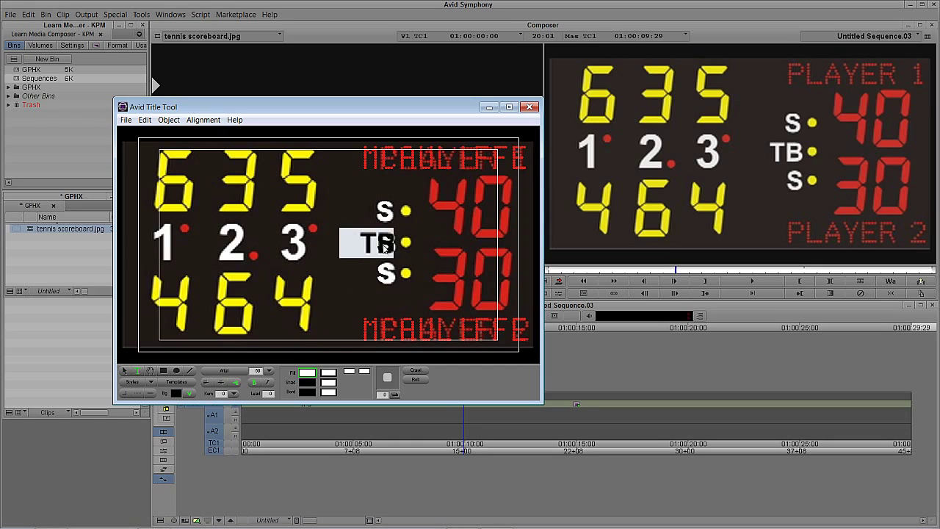
pyautogui.click(383, 248)
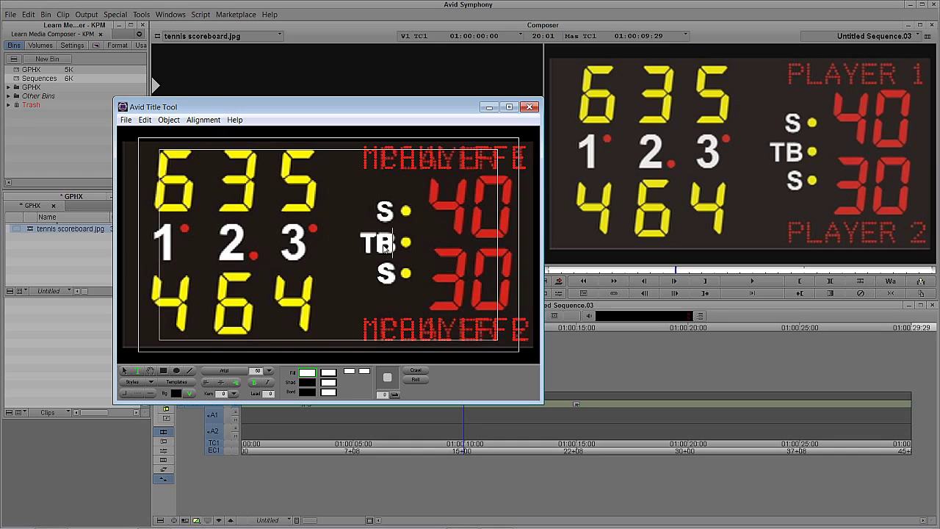
pyautogui.click(125, 372)
# Draw a small circle over the dot beside the upper S and copy it onto the two dots below
pyautogui.click(177, 372)
pyautogui.moveTo(399, 183); pyautogui.dragTo(405, 194)
pyautogui.moveTo(404, 211); pyautogui.dragTo(405, 211)
pyautogui.click(407, 244)
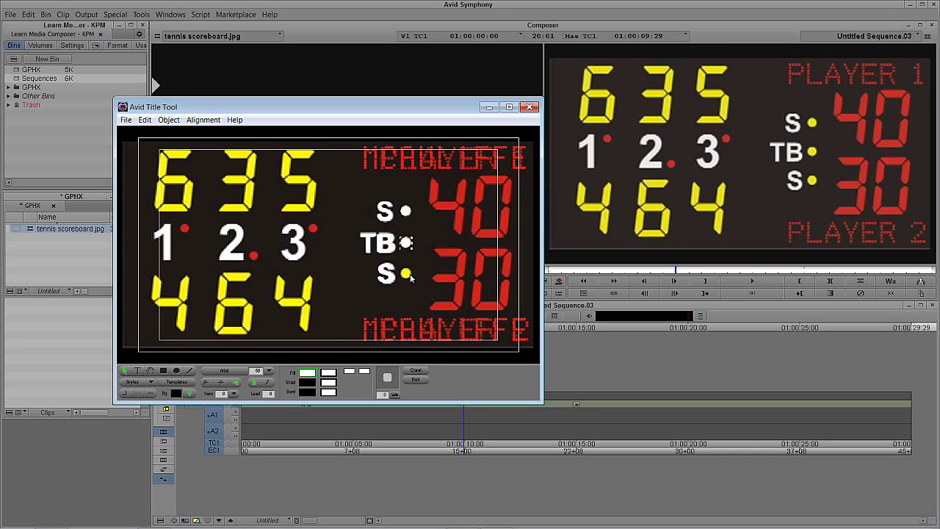
pyautogui.click(408, 275)
# Fill all three circles with the yellow sampled from the scoreboard's digits
pyautogui.moveTo(419, 198); pyautogui.dragTo(401, 289)
pyautogui.moveTo(307, 373); pyautogui.dragTo(297, 212)
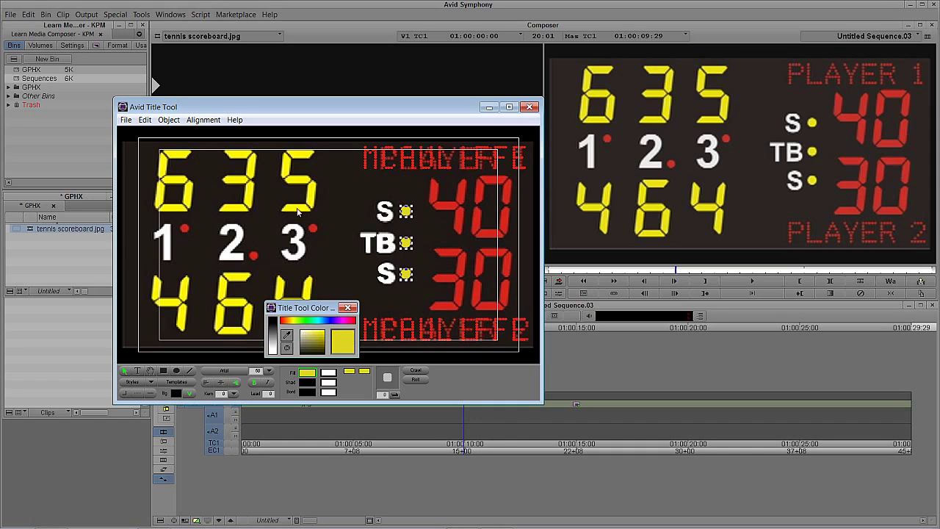
pyautogui.click(349, 307)
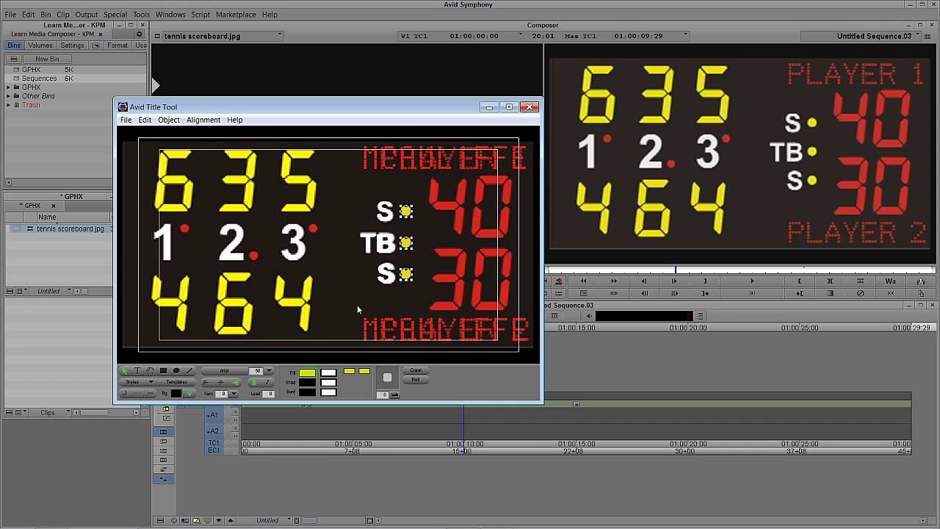
# Duplicate the upper S text to the gap beside the set number 1 and change the copy's text to 1
pyautogui.click(383, 213)
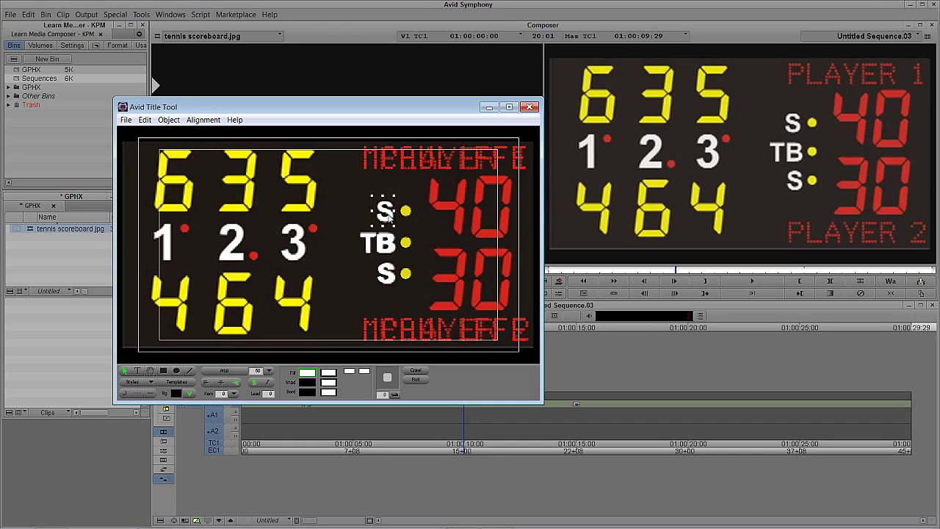
pyautogui.click(226, 250)
pyautogui.click(194, 250)
pyautogui.write('S')
pyautogui.doubleClick(201, 252)
pyautogui.write('1')
# Enlarge the new 1 to match the reference set number and position it over the scoreboard's 1
pyautogui.doubleClick(201, 252)
pyautogui.click(257, 372)
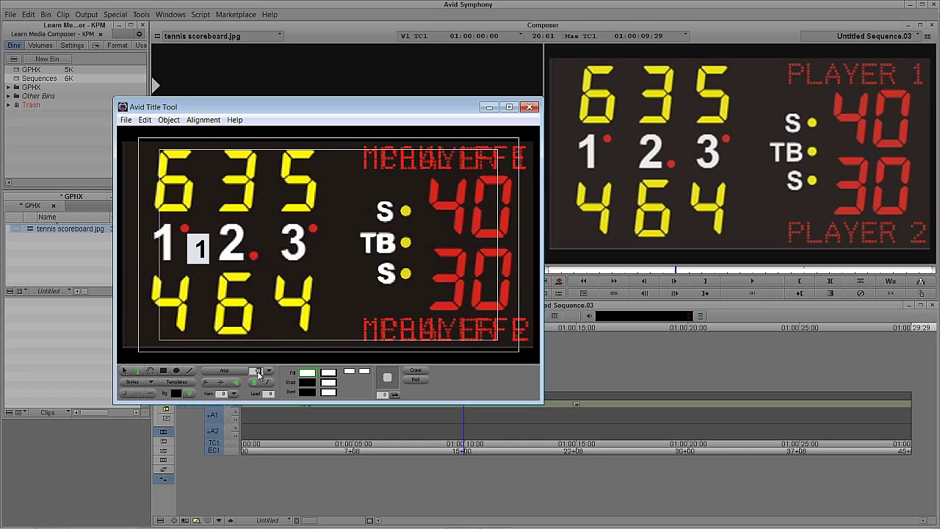
pyautogui.write('120')
pyautogui.press('Return')
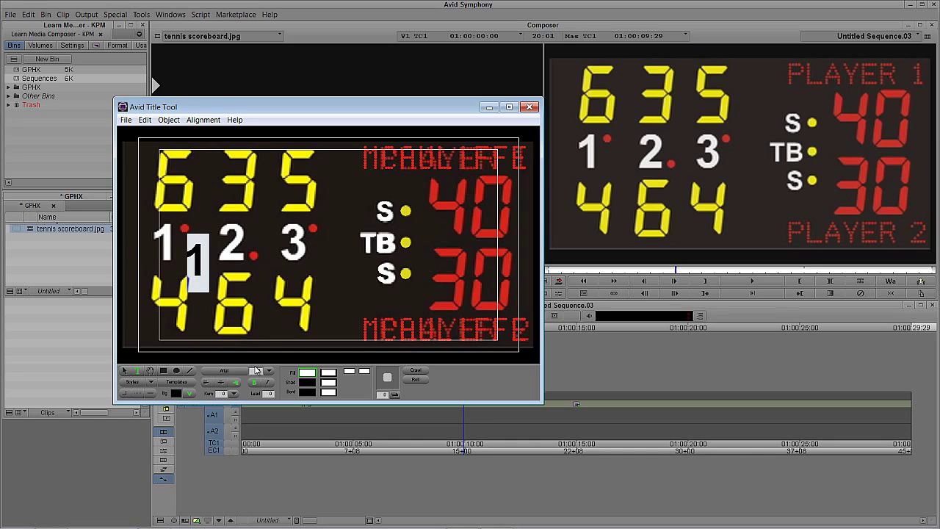
pyautogui.click(124, 371)
pyautogui.moveTo(196, 252); pyautogui.dragTo(175, 246)
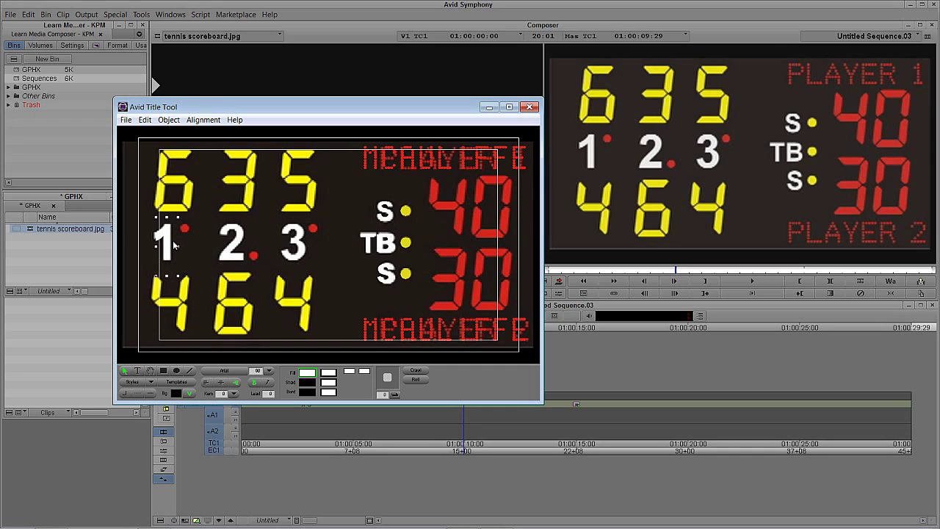
# Copy the 1 over the other two set numbers and change the copies' text to 2 and 3
pyautogui.click(234, 247)
pyautogui.click(235, 249)
pyautogui.doubleClick(235, 248)
pyautogui.click(294, 248)
pyautogui.click(293, 248)
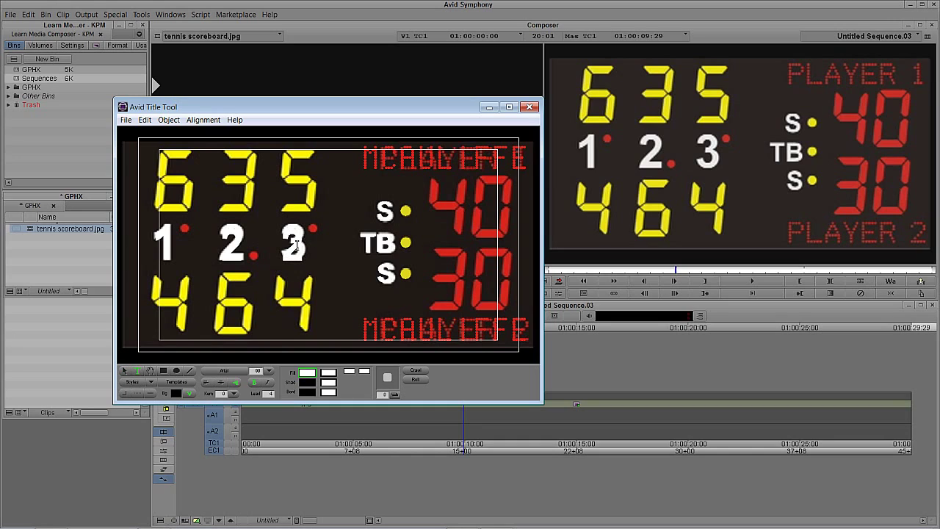
pyautogui.doubleClick(294, 248)
pyautogui.click(321, 238)
# Duplicate the yellow dot beside the upper S to the area near the 1 and fill the copy with red
pyautogui.click(405, 211)
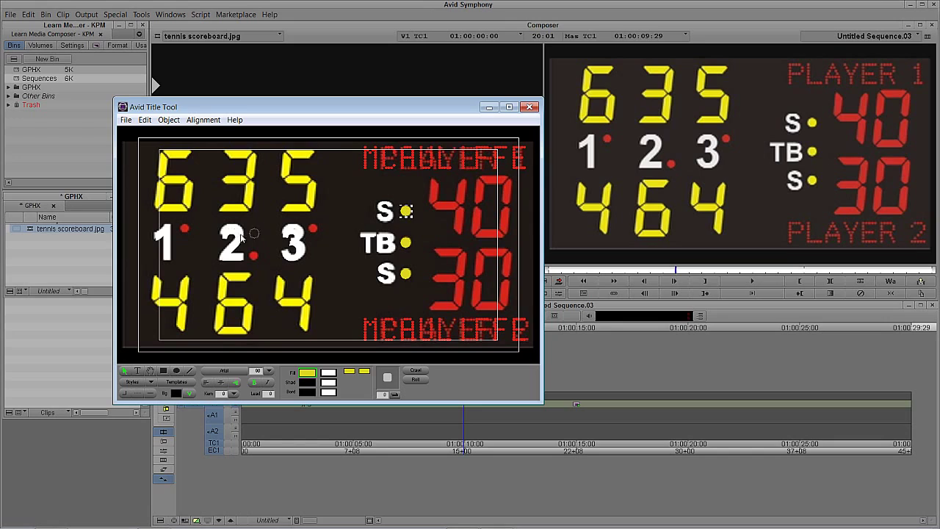
pyautogui.moveTo(200, 249); pyautogui.dragTo(198, 249)
pyautogui.moveTo(307, 374); pyautogui.dragTo(317, 298)
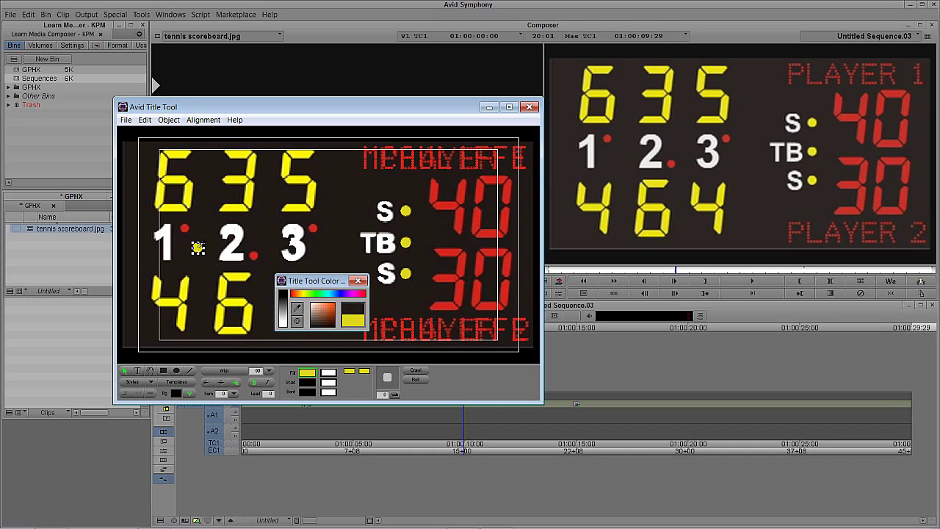
pyautogui.click(332, 306)
pyautogui.click(358, 281)
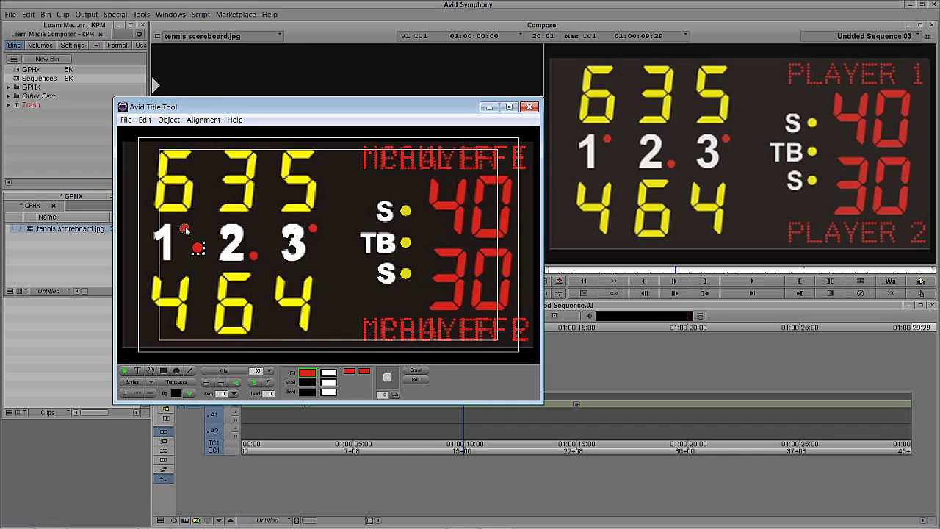
# Arrange copies of the red dot in vertical pairs beside the set numbers 1, 2 and 3
pyautogui.moveTo(198, 249)
pyautogui.mouseDown()
pyautogui.moveTo(185, 229)
pyautogui.moveTo(188, 254)
pyautogui.mouseUp()
pyautogui.moveTo(203, 222); pyautogui.dragTo(313, 254)
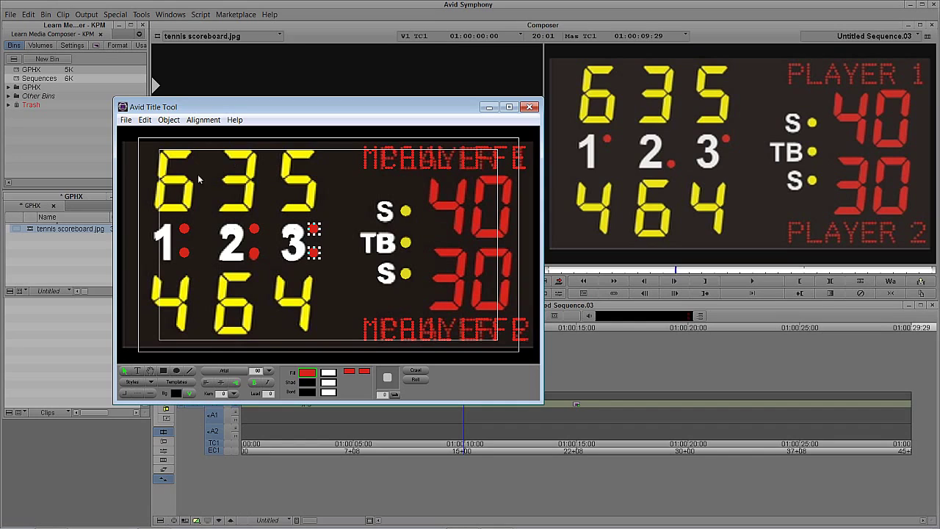
# Add 00 as new title text and set it to the Digital dream Fat Narrow font
pyautogui.click(137, 370)
pyautogui.write('00')
pyautogui.hotkey('ctrl', 'a')
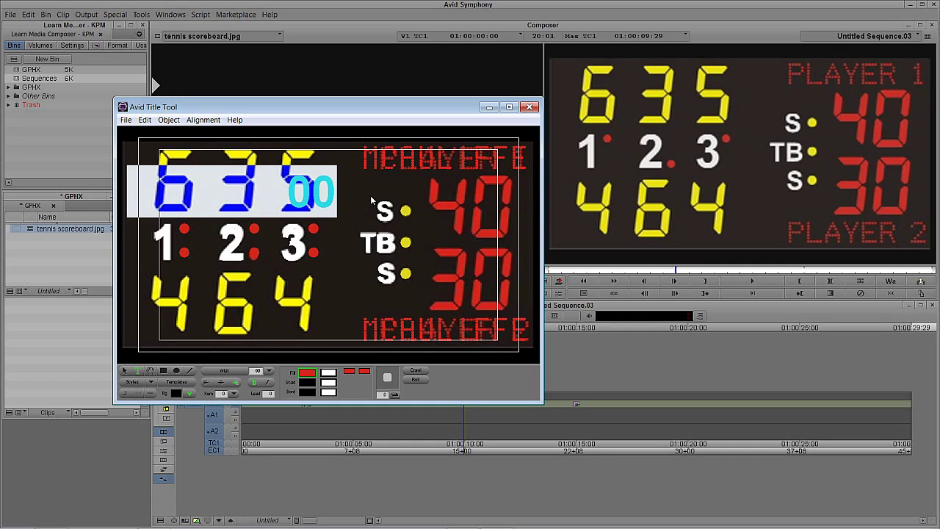
pyautogui.click(232, 373)
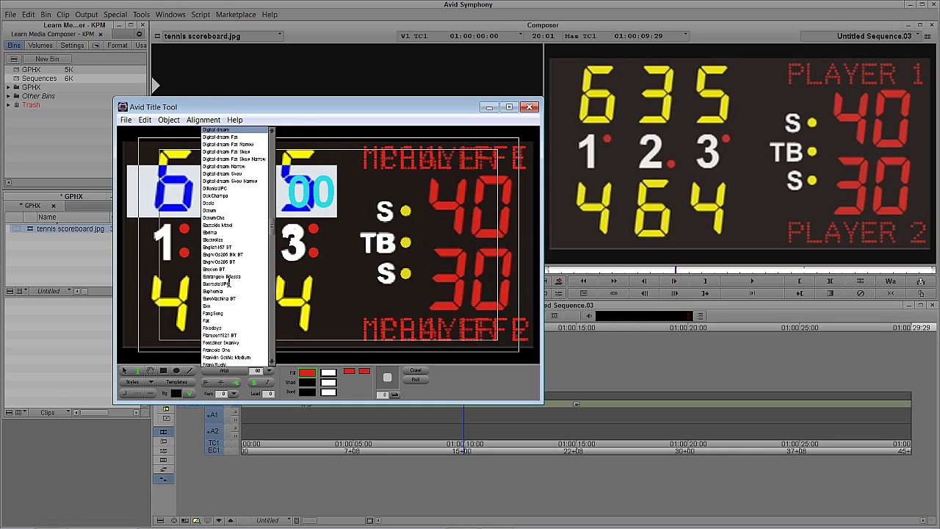
pyautogui.press('Return')
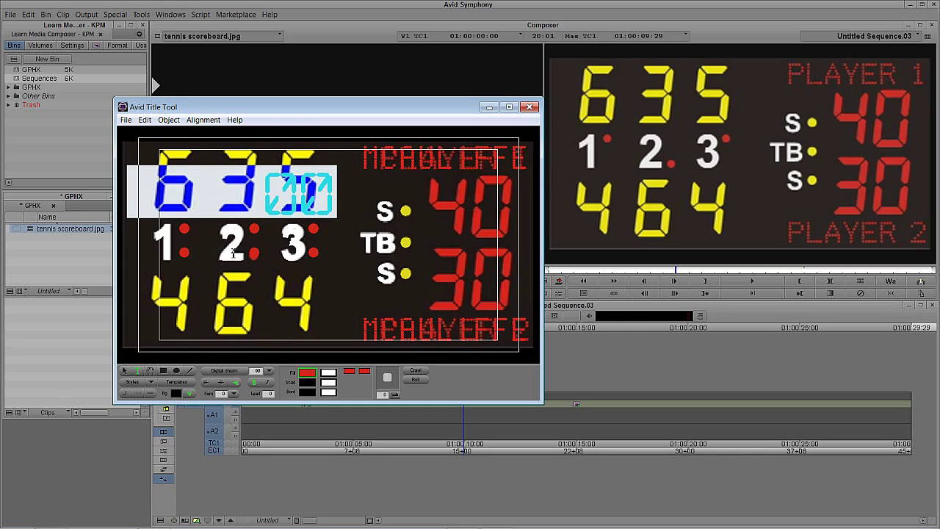
pyautogui.click(211, 376)
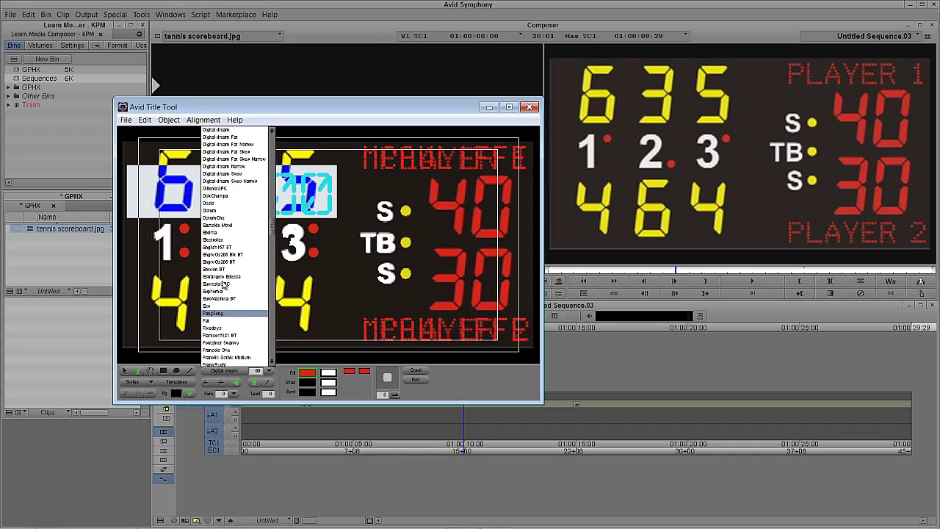
pyautogui.click(248, 144)
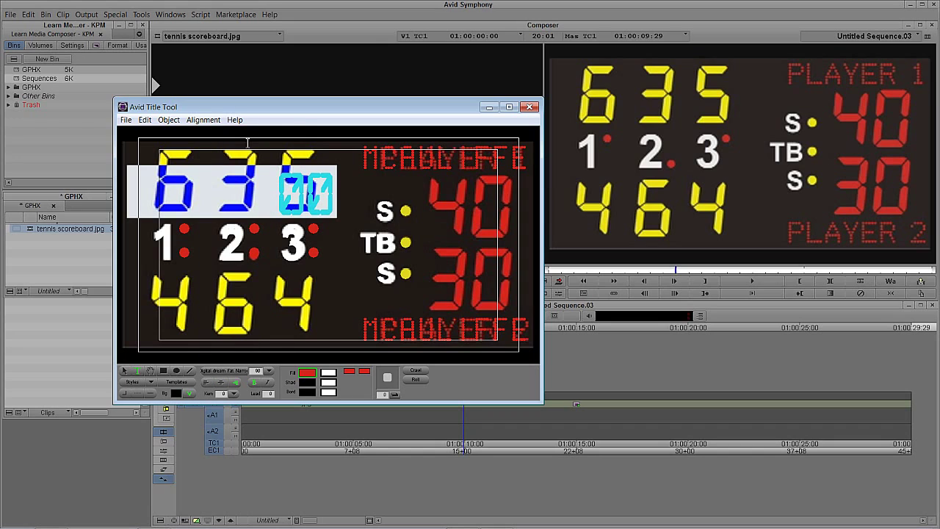
# Move the 00 text away from the third set score to the upper S label, switching italic on and off again
pyautogui.click(126, 371)
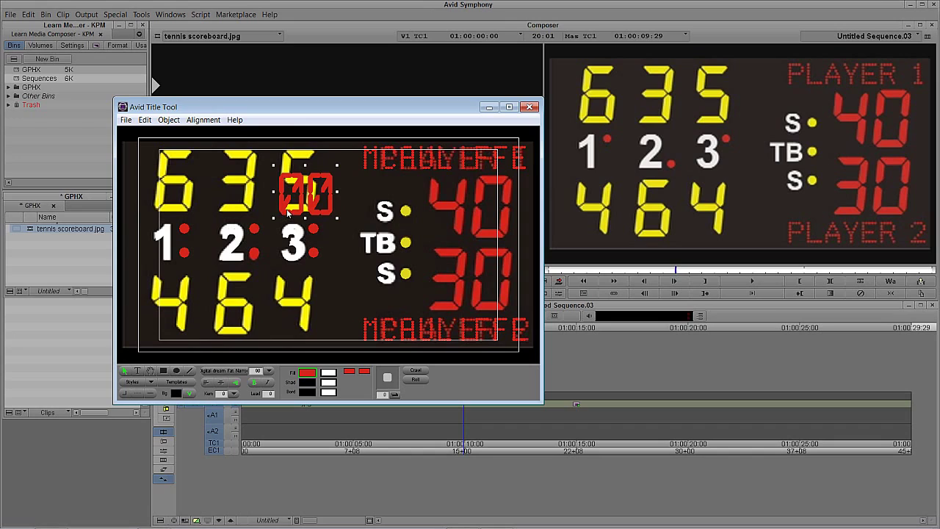
pyautogui.moveTo(287, 210); pyautogui.dragTo(390, 213)
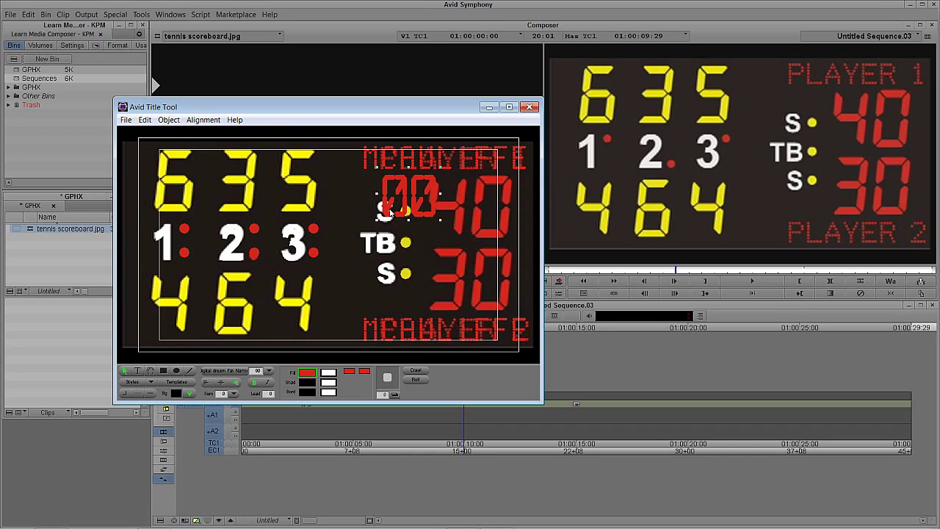
pyautogui.click(269, 383)
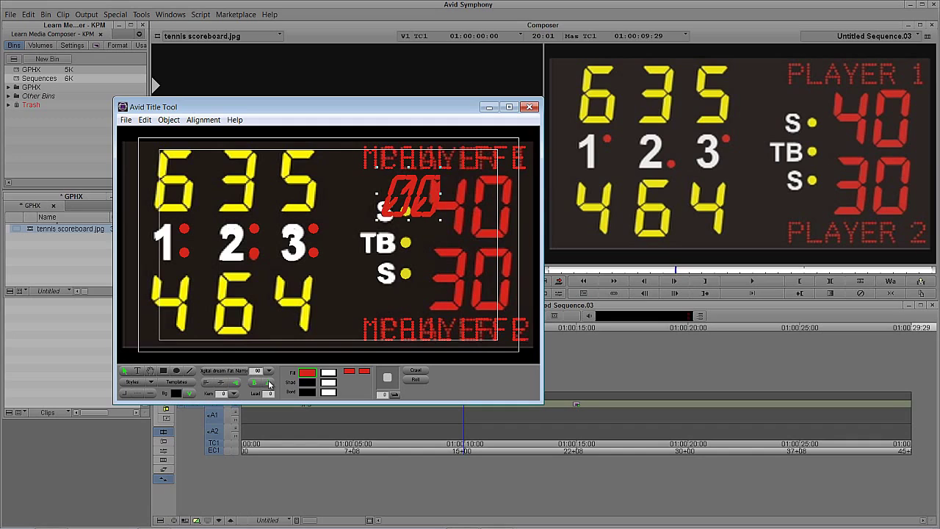
pyautogui.click(268, 383)
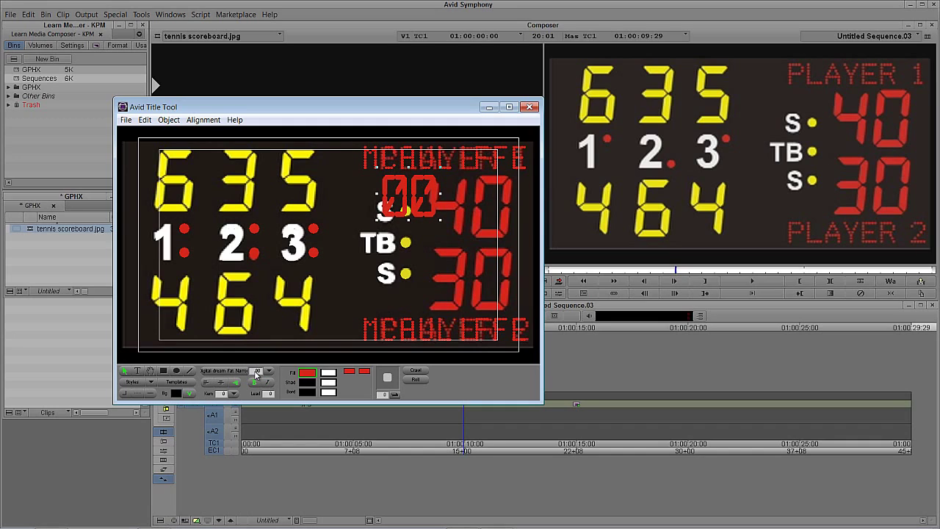
# Set the 00 text's font size to 110 and widen its text box so both zeros fit on one line
pyautogui.click(257, 372)
pyautogui.write('70')
pyautogui.press('Return')
pyautogui.click(256, 372)
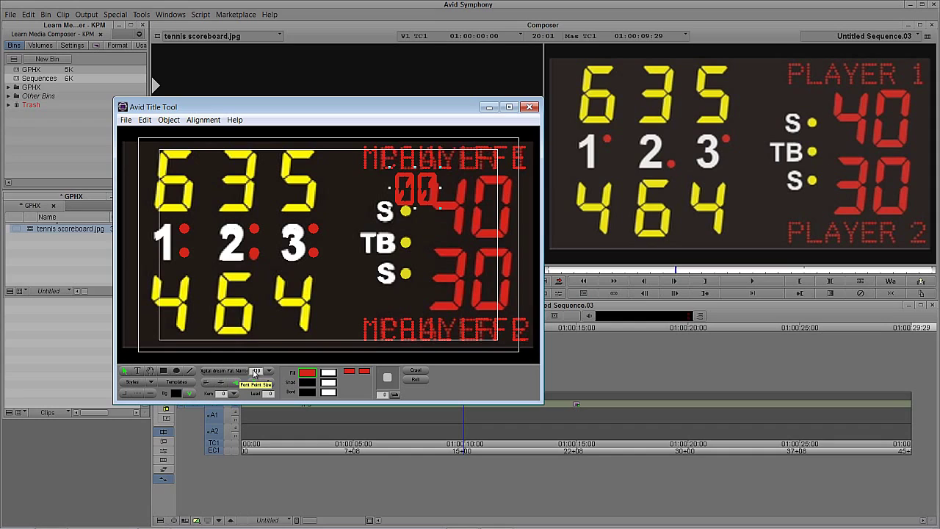
pyautogui.write('110')
pyautogui.press('Return')
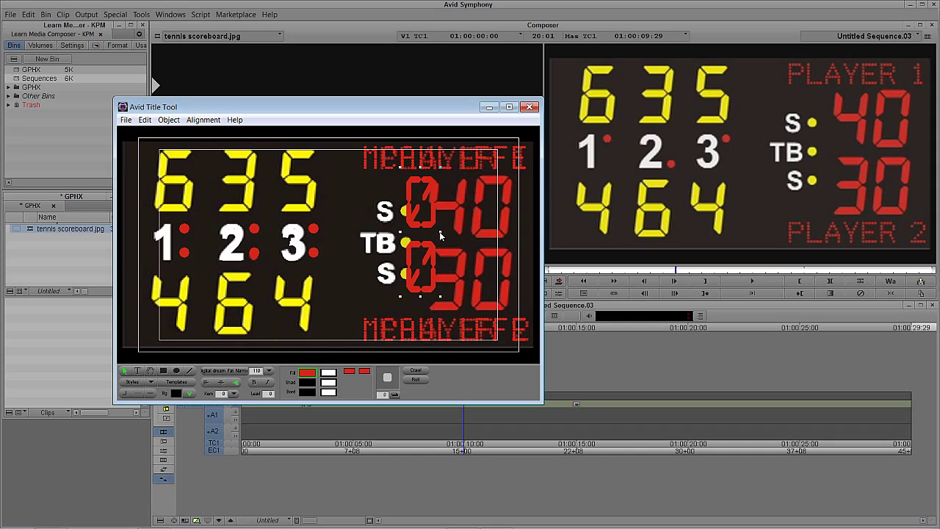
pyautogui.moveTo(439, 231); pyautogui.dragTo(520, 227)
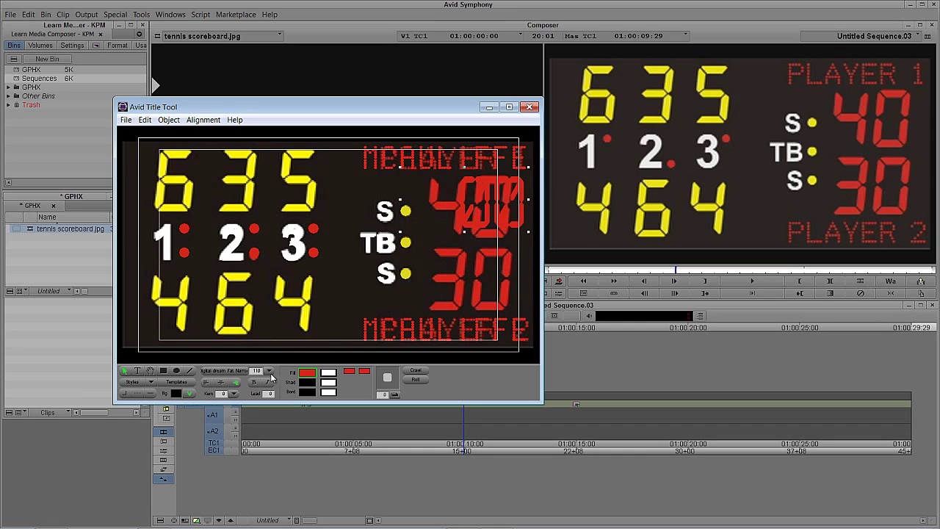
# Enlarge the 00 text to font size 146 and position it over the reference's upper red 40
pyautogui.write('50')
pyautogui.press('Return')
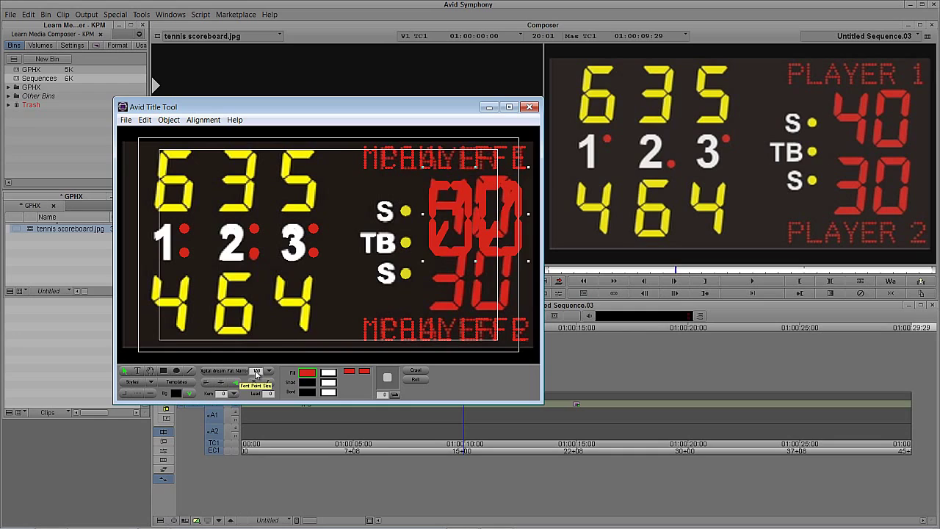
pyautogui.doubleClick(255, 371)
pyautogui.write('146')
pyautogui.press('Return')
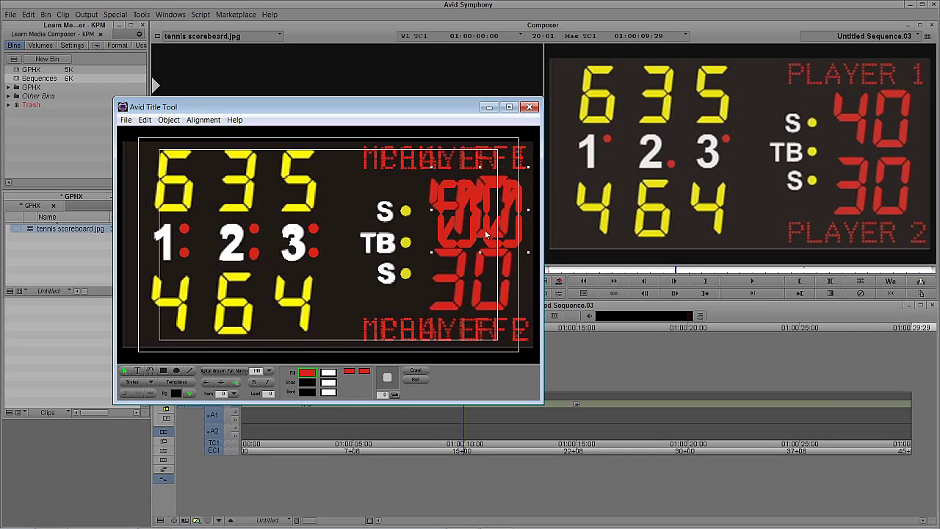
pyautogui.moveTo(476, 231); pyautogui.dragTo(492, 228)
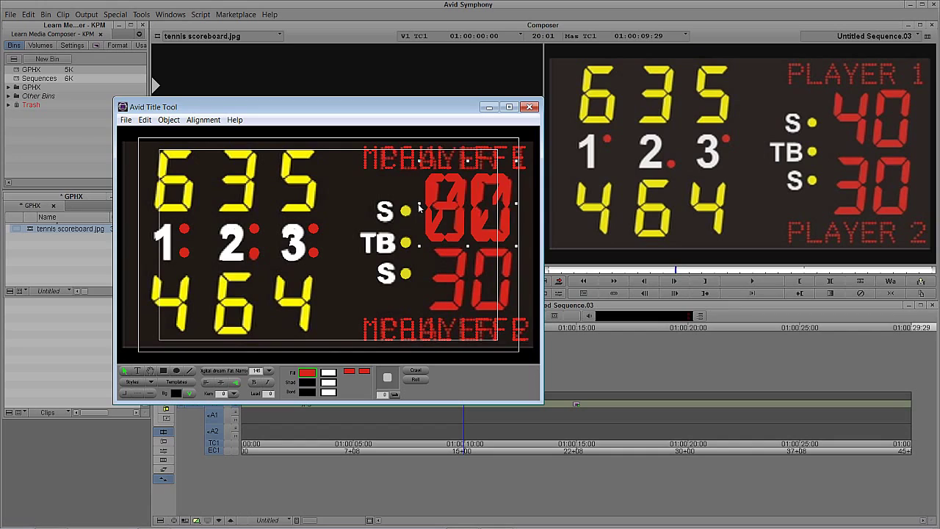
# Try widening the 00 text box and duplicating it over the lower 30, and undo the copy
pyautogui.moveTo(420, 210); pyautogui.dragTo(352, 209)
pyautogui.click(471, 233)
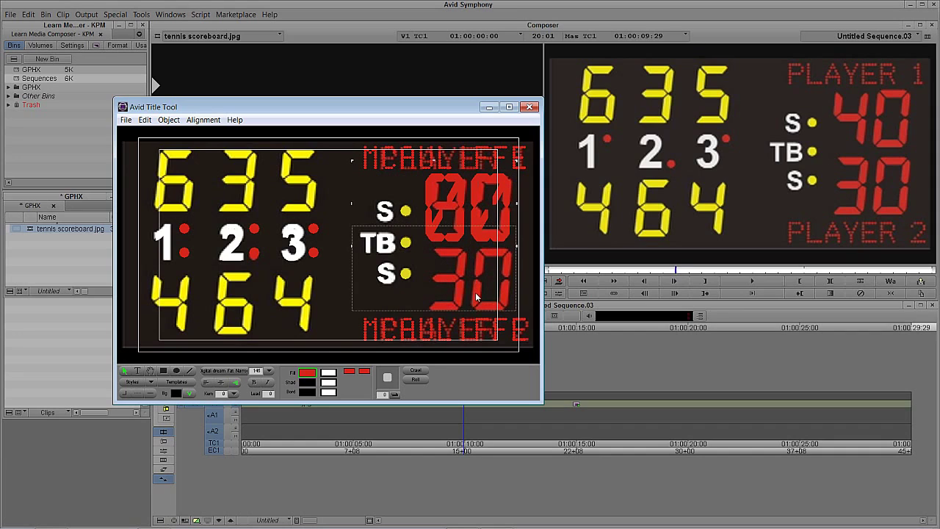
pyautogui.moveTo(476, 293); pyautogui.dragTo(482, 291)
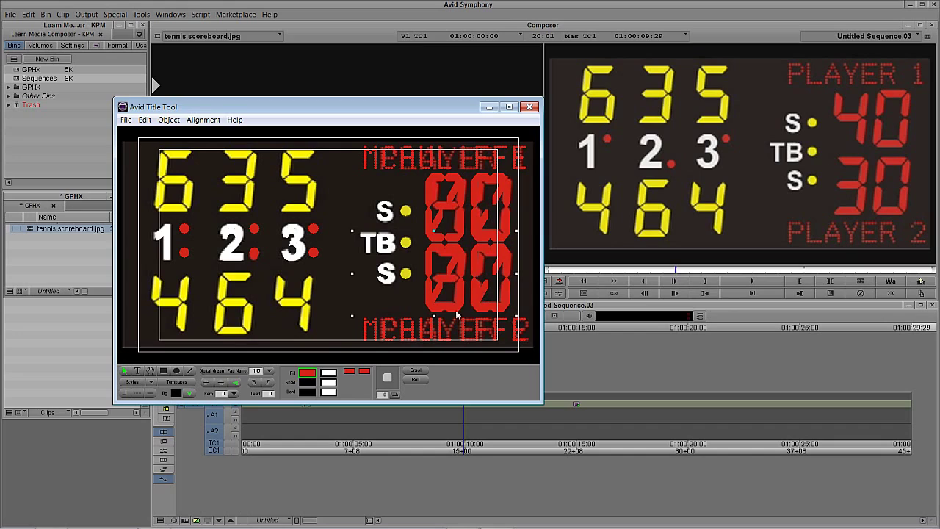
pyautogui.hotkey('ctrl', 'z')
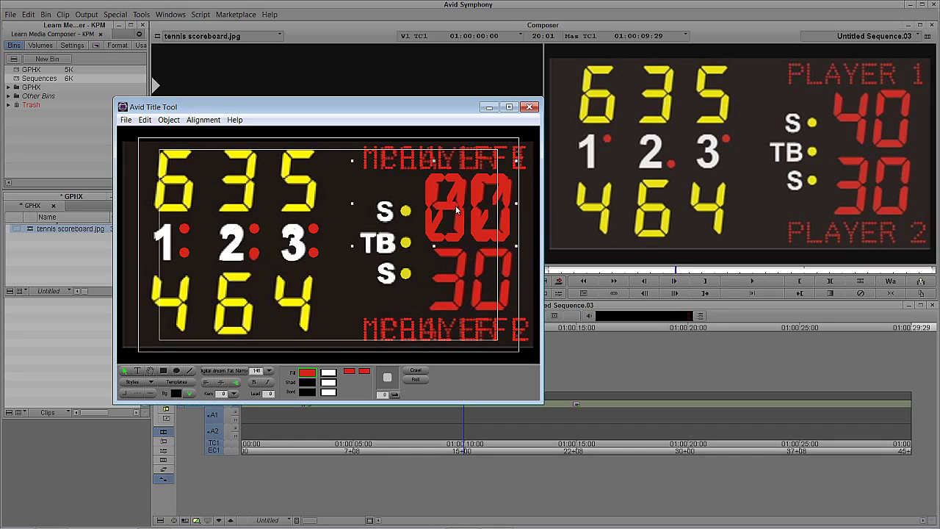
# Set the 00 text's font size to 130 and nudge it down and left to align with the reference 40
pyautogui.write('130')
pyautogui.press('Return')
pyautogui.press('Down')
pyautogui.press('Down')
pyautogui.press('Down')
pyautogui.press('Down')
pyautogui.press('Down')
pyautogui.press('Down')
pyautogui.press('Down')
pyautogui.press('Down')
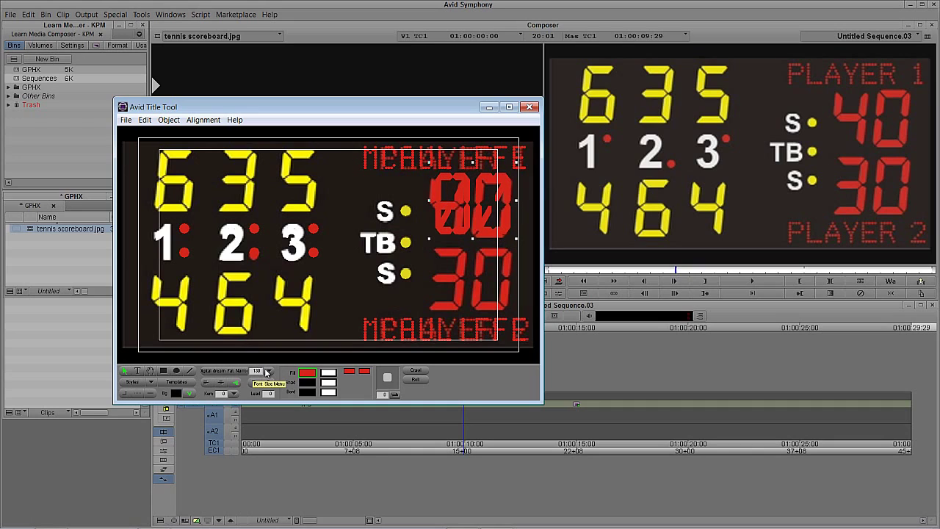
pyautogui.press('Left')
pyautogui.press('Left')
pyautogui.press('Left')
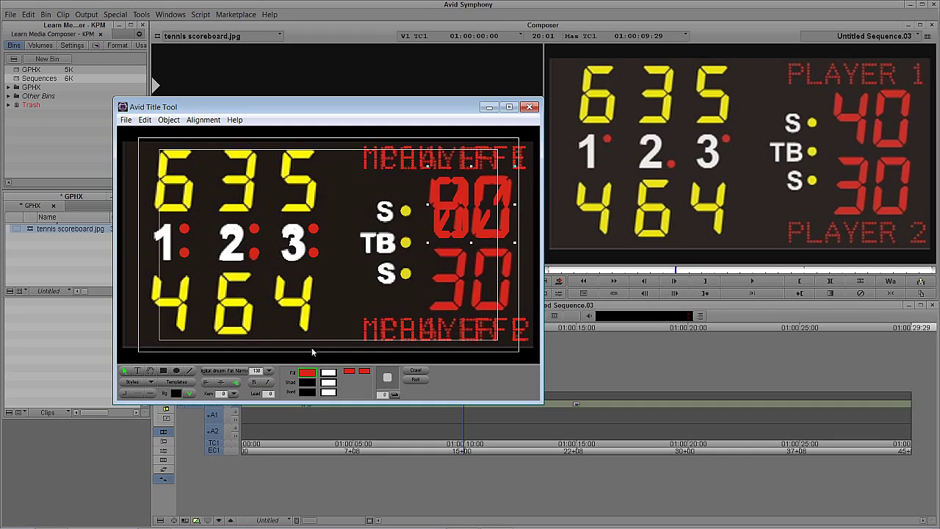
# Duplicate the 00 over the lower red score and change the upper text to 40 and the lower one to 30
pyautogui.moveTo(457, 219); pyautogui.dragTo(464, 291)
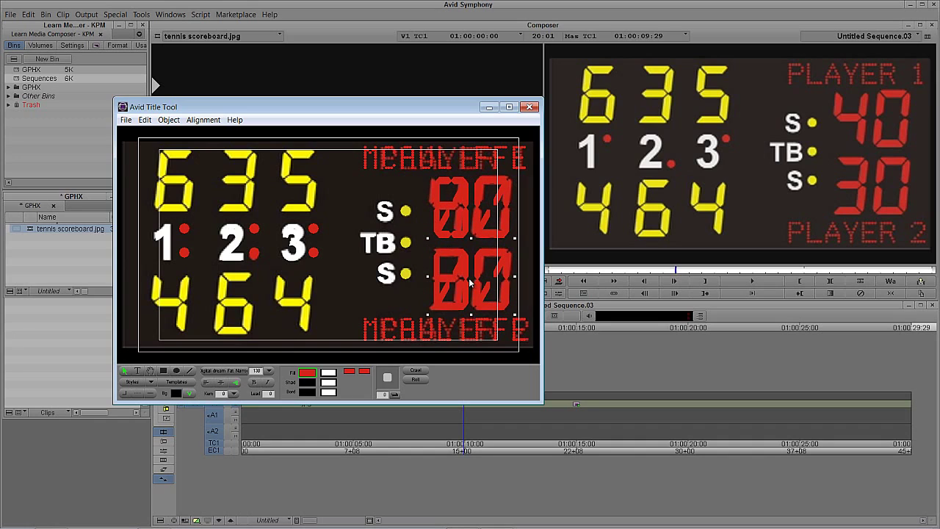
pyautogui.doubleClick(460, 217)
pyautogui.moveTo(471, 214); pyautogui.dragTo(447, 215)
pyautogui.write('4')
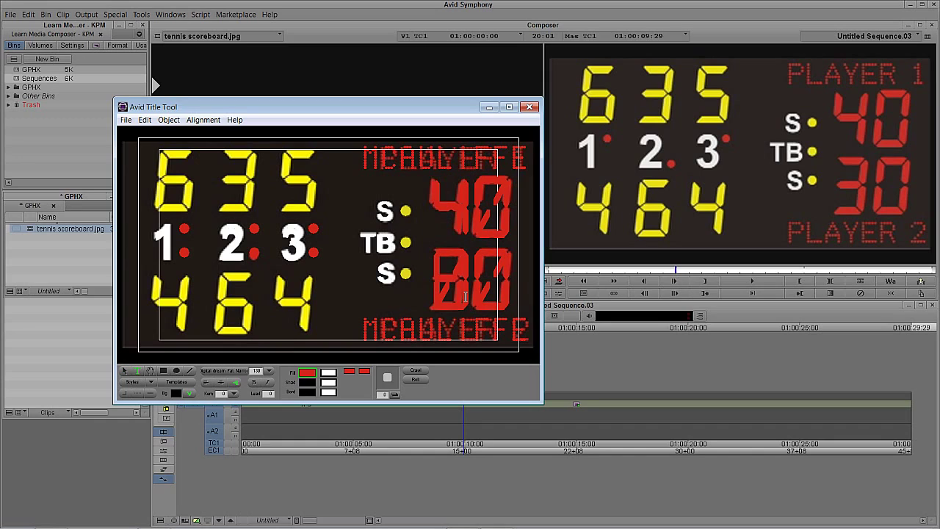
pyautogui.moveTo(468, 296); pyautogui.dragTo(442, 297)
pyautogui.write('3')
pyautogui.click(122, 372)
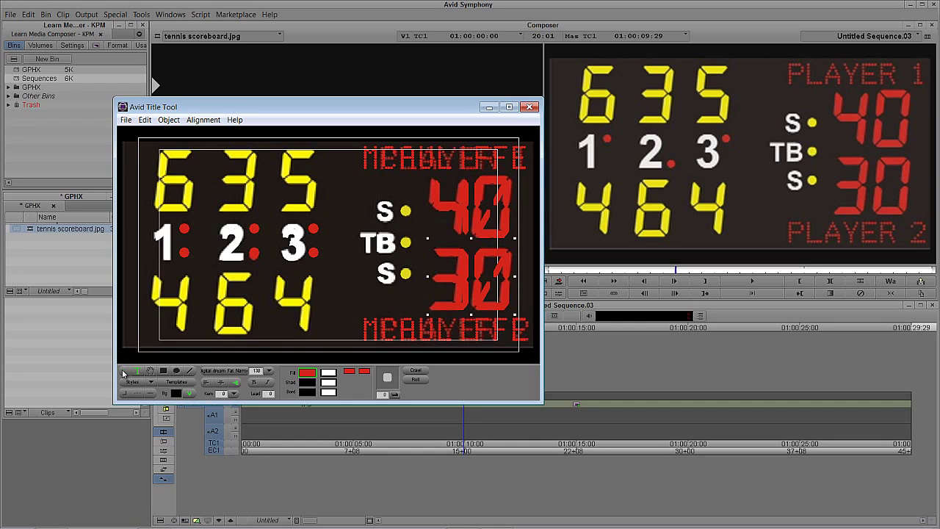
# Copy the upper 40 to the set score area, reduce the copy to a single 0 and fill it with the set scores' yellow
pyautogui.click(480, 194)
pyautogui.moveTo(480, 195); pyautogui.dragTo(270, 197)
pyautogui.moveTo(186, 183); pyautogui.dragTo(156, 185)
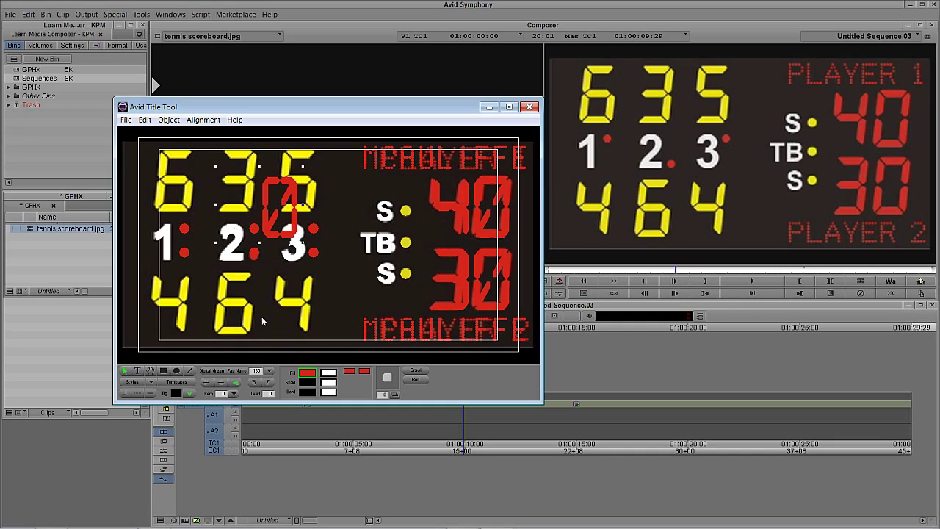
pyautogui.moveTo(307, 372); pyautogui.dragTo(182, 183)
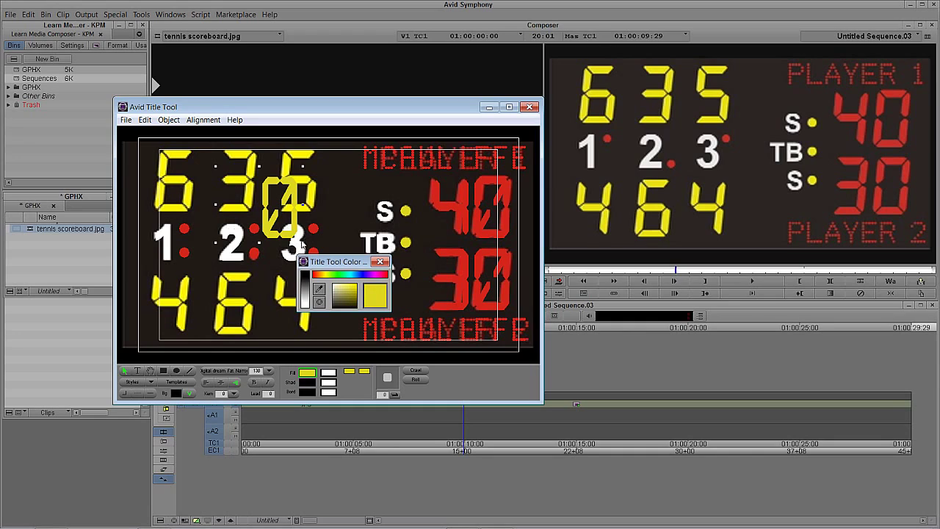
pyautogui.click(380, 263)
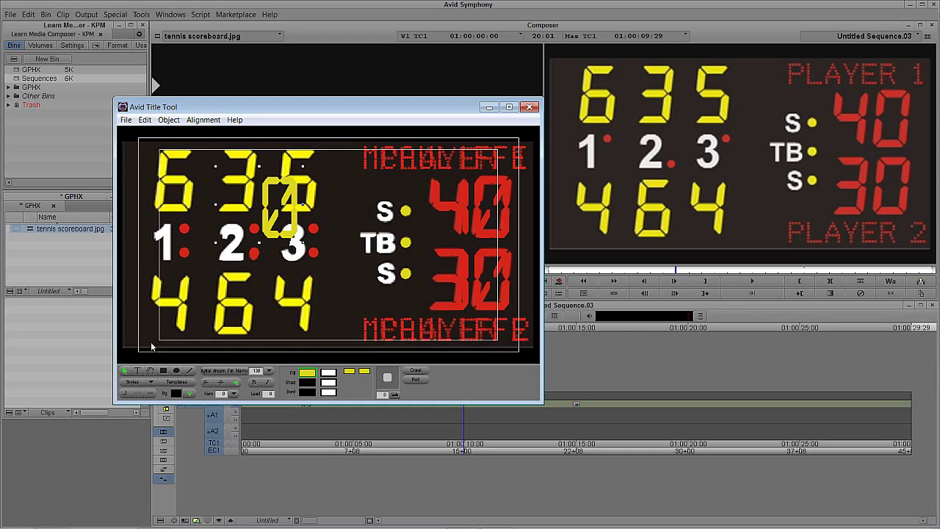
# Move the yellow 0 over the upper score of the first set and set its font size to 135
pyautogui.click(126, 372)
pyautogui.moveTo(281, 213); pyautogui.dragTo(180, 192)
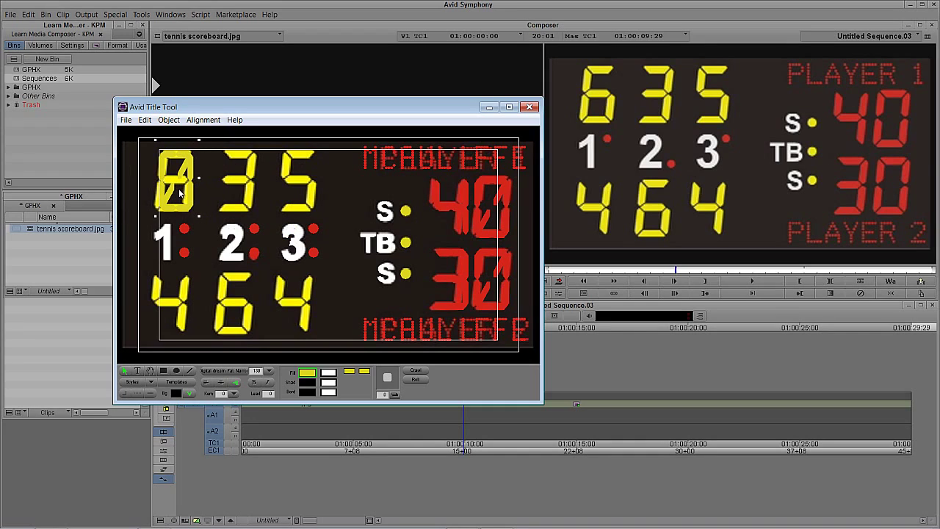
pyautogui.click(259, 371)
pyautogui.press('Return')
pyautogui.press('Up')
pyautogui.press('Up')
pyautogui.press('Up')
pyautogui.press('Up')
pyautogui.press('Up')
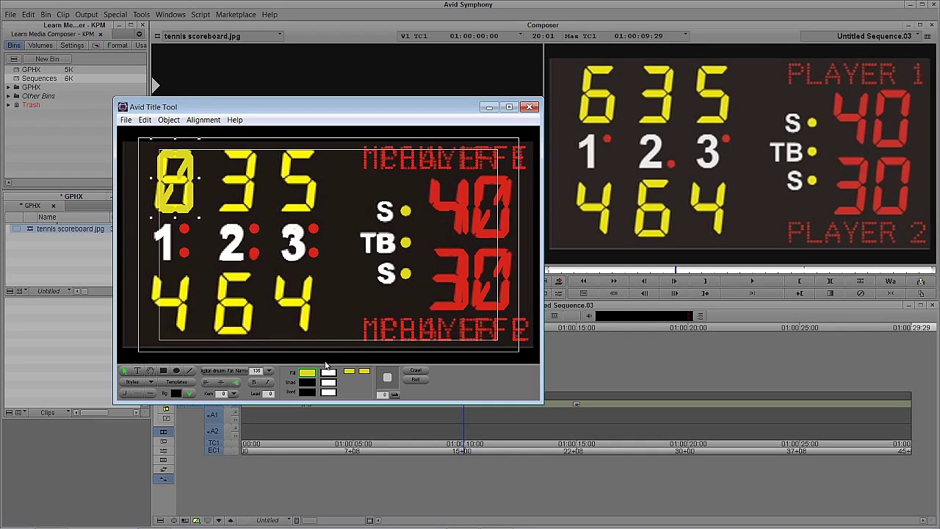
# Nudge the yellow 0 into alignment with the reference 6 above set number 1
pyautogui.press('Left')
pyautogui.press('Left')
pyautogui.press('Left')
pyautogui.press('Down')
pyautogui.press('Down')
pyautogui.press('Down')
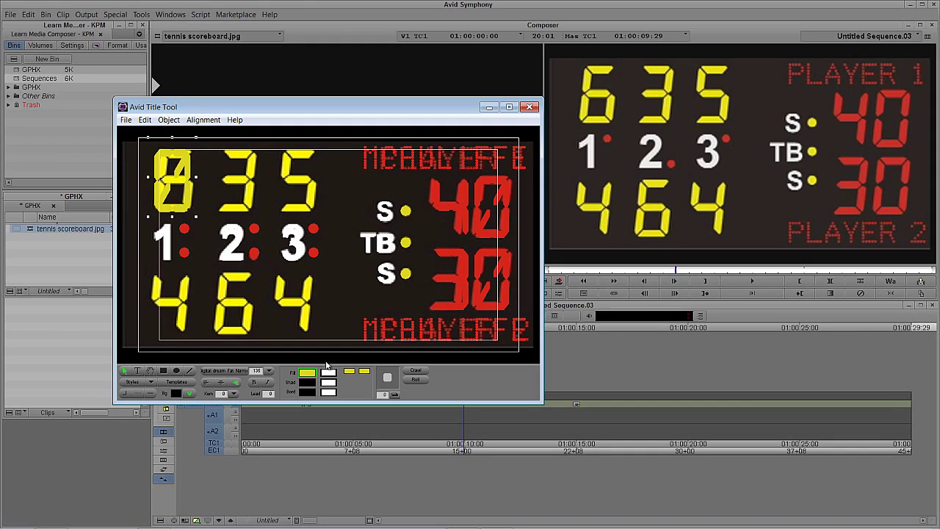
# Duplicate the yellow 0 over the lower score of the first set and fine-tune its vertical alignment
pyautogui.moveTo(184, 206); pyautogui.dragTo(180, 326)
pyautogui.press('Up')
pyautogui.press('Up')
pyautogui.press('Up')
pyautogui.press('Up')
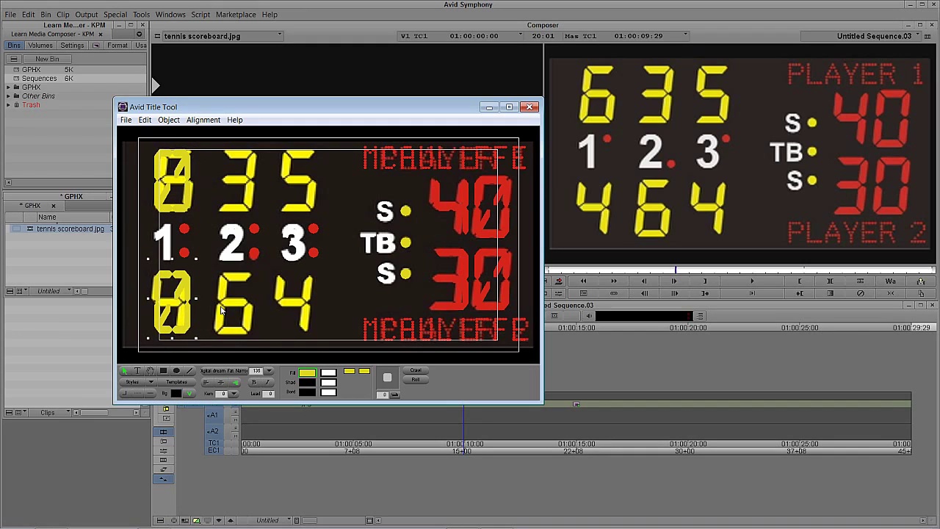
pyautogui.press('Down')
pyautogui.press('Down')
pyautogui.press('Down')
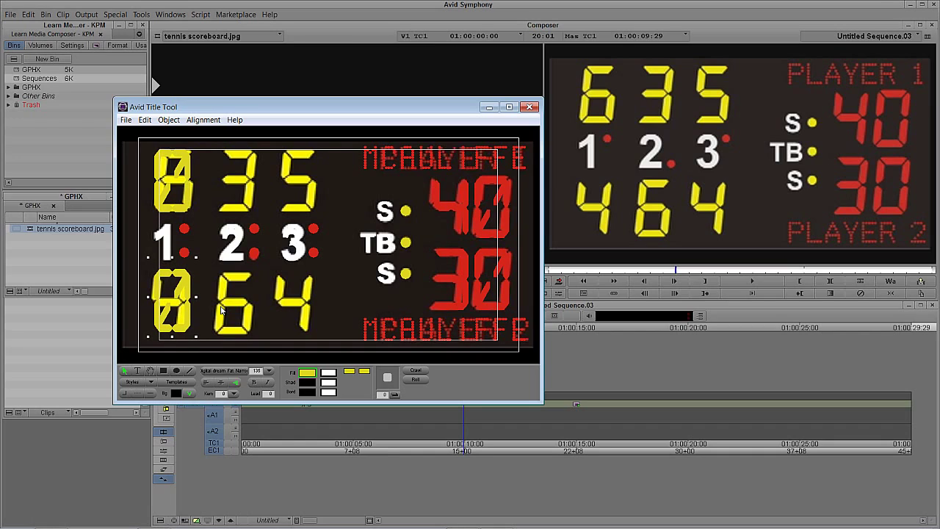
# Duplicate the pair of yellow zeros over the upper and lower scores of sets 2 and 3, aligning them with the reference
pyautogui.click(176, 194)
pyautogui.moveTo(274, 337); pyautogui.dragTo(254, 200)
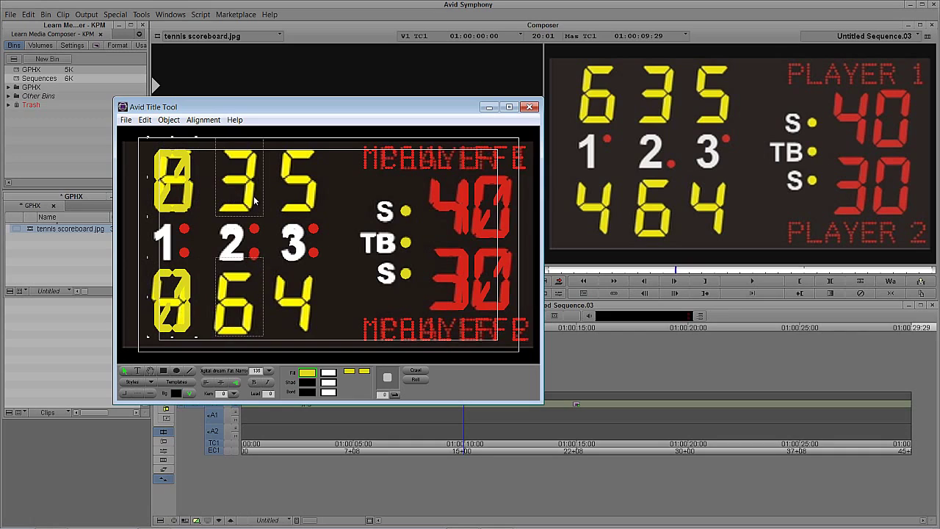
pyautogui.hotkey('ctrl', 'v')
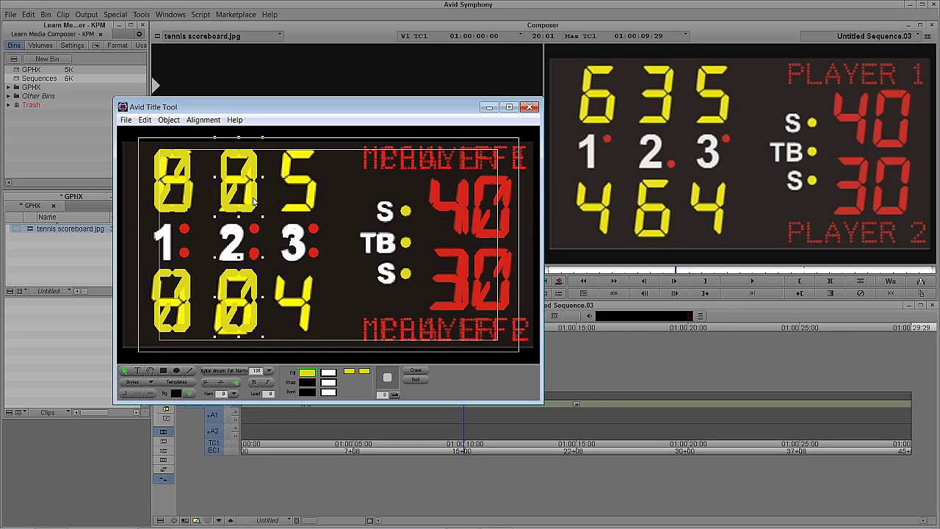
pyautogui.press('Left')
pyautogui.press('Left')
pyautogui.press('Left')
pyautogui.press('Left')
pyautogui.press('Left')
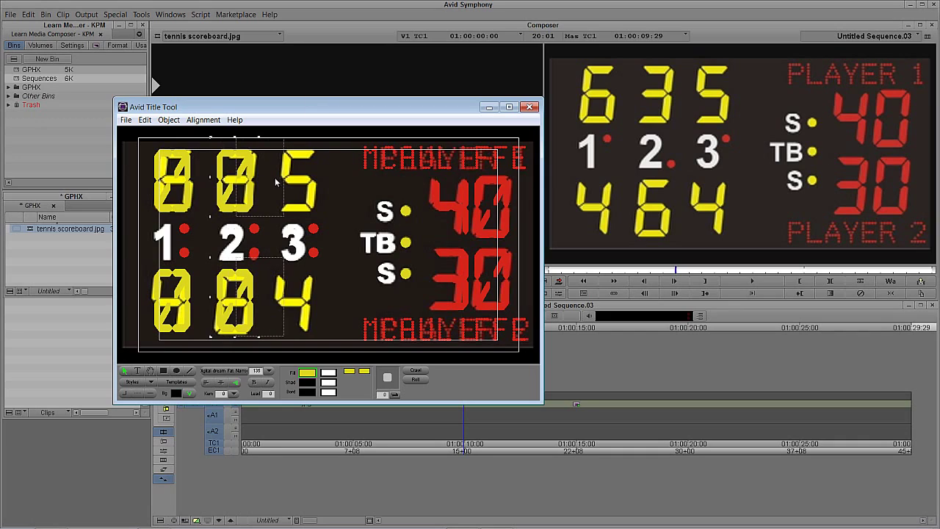
pyautogui.moveTo(275, 177); pyautogui.dragTo(311, 184)
pyautogui.hotkey('ctrl', 'v')
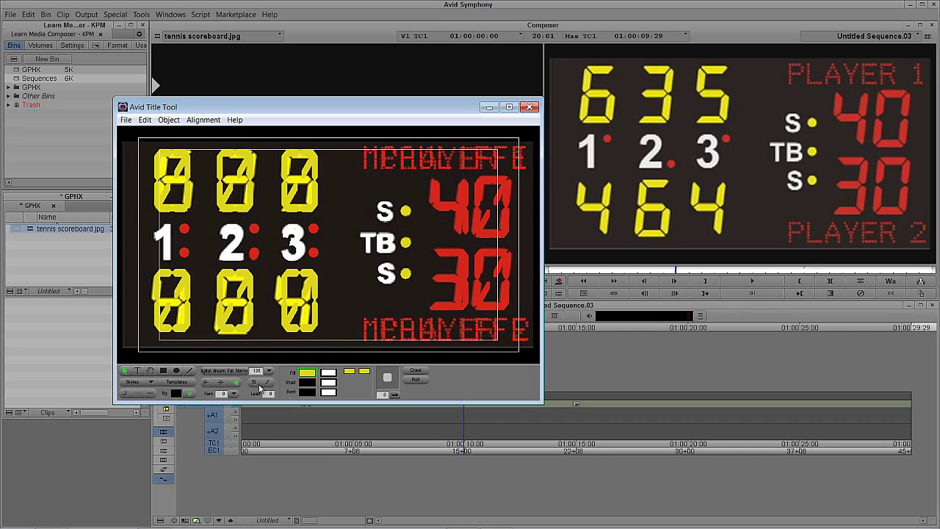
# Add a black-filled rectangle covering the whole scoreboard area and send it behind all the other title elements
pyautogui.click(164, 371)
pyautogui.moveTo(124, 142)
pyautogui.mouseDown()
pyautogui.moveTo(164, 172)
pyautogui.moveTo(452, 288)
pyautogui.moveTo(517, 326)
pyautogui.moveTo(534, 351)
pyautogui.mouseUp()
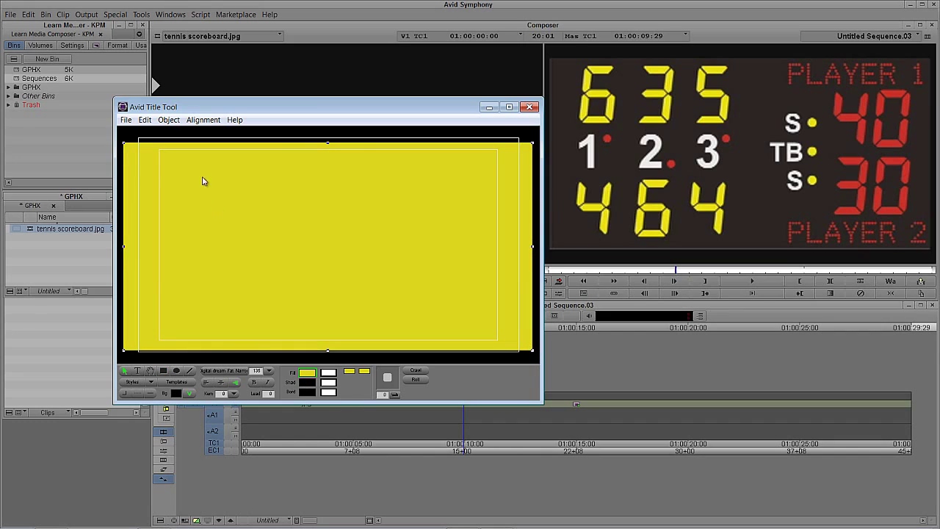
pyautogui.moveTo(307, 375); pyautogui.dragTo(323, 266)
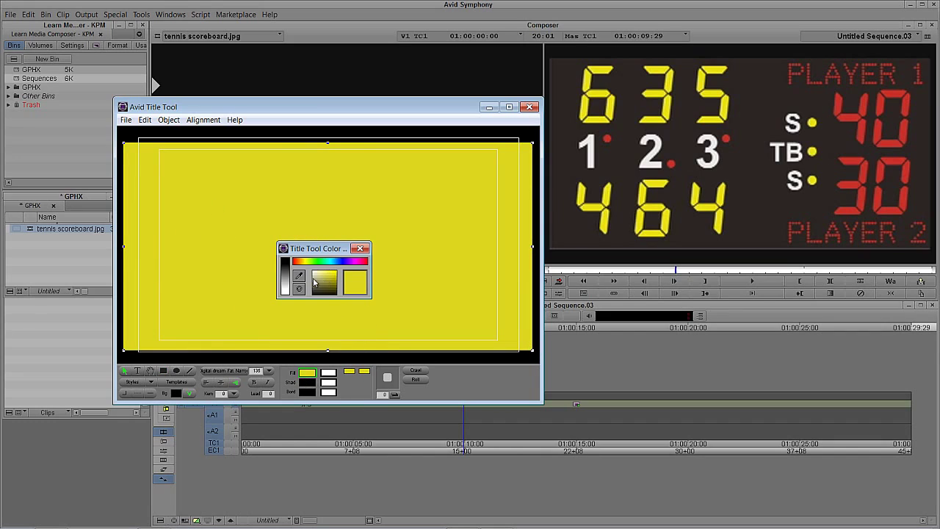
pyautogui.click(360, 248)
pyautogui.click(169, 120)
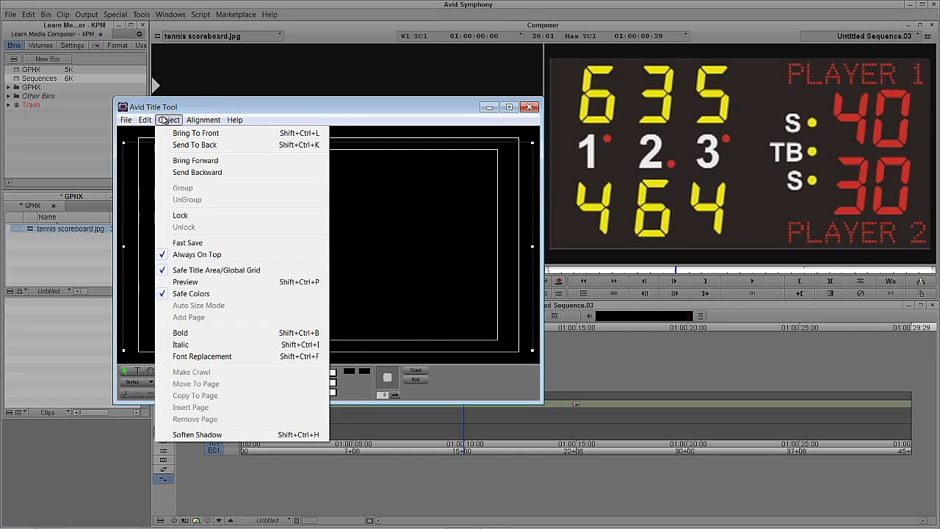
pyautogui.click(171, 145)
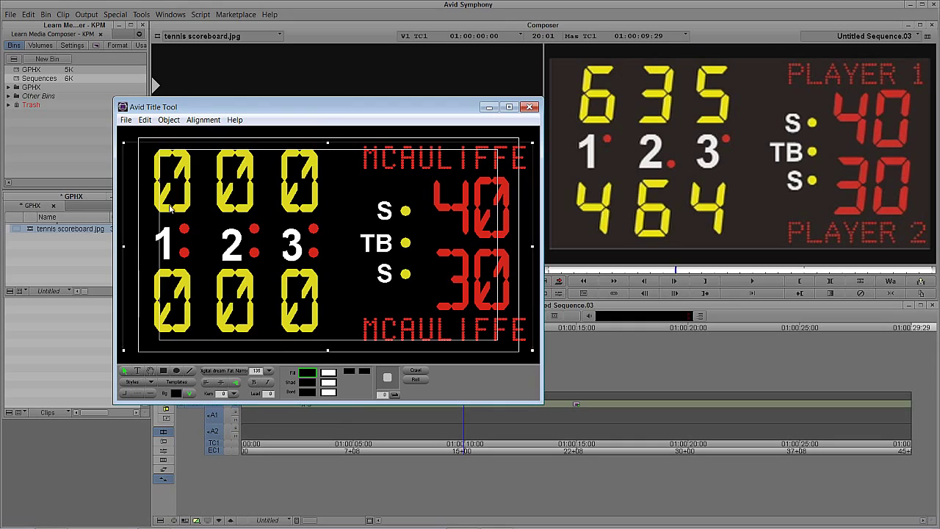
# Save the scoreboard title as "Tennis Scorecard Master" in the GPHX bin at DNxHD 60 MXF and load it in the source monitor
pyautogui.click(529, 107)
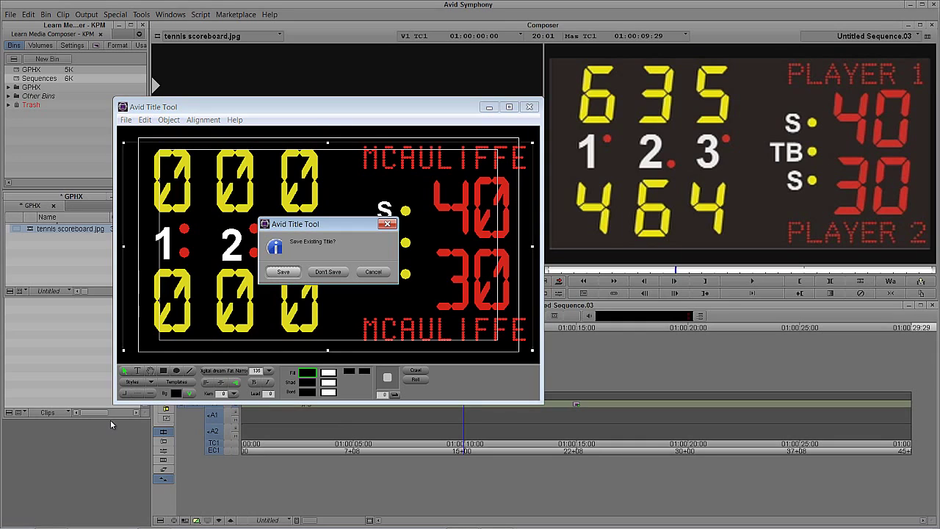
pyautogui.click(279, 273)
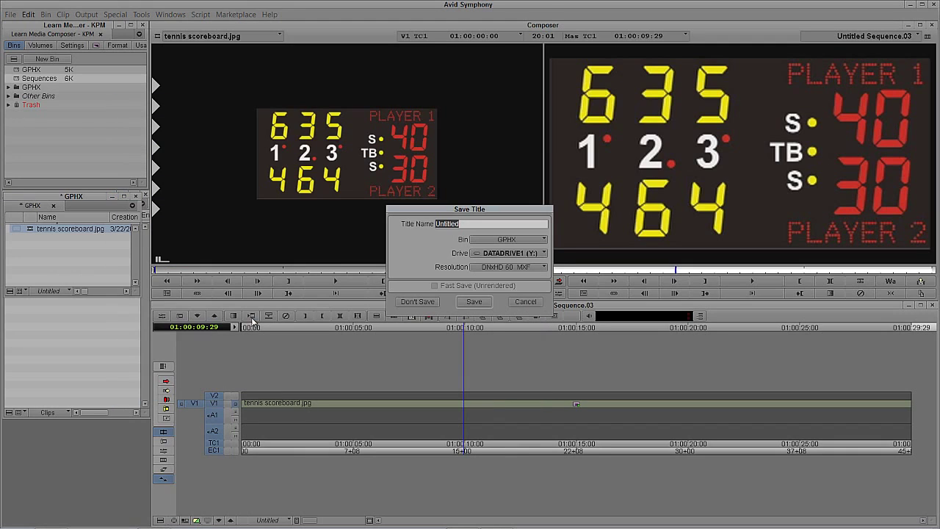
pyautogui.write('t')
pyautogui.write('T')
pyautogui.press('capslock')
pyautogui.write('ennis')
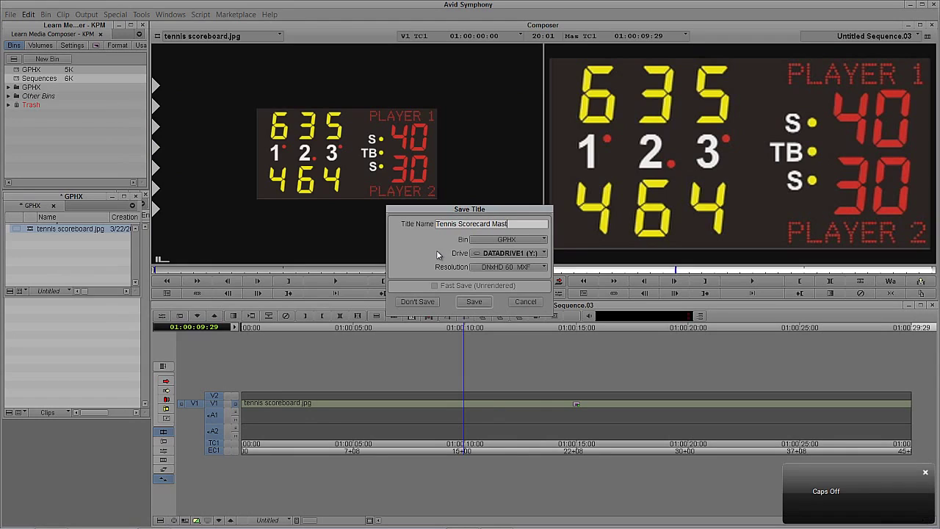
pyautogui.click(503, 269)
pyautogui.click(418, 250)
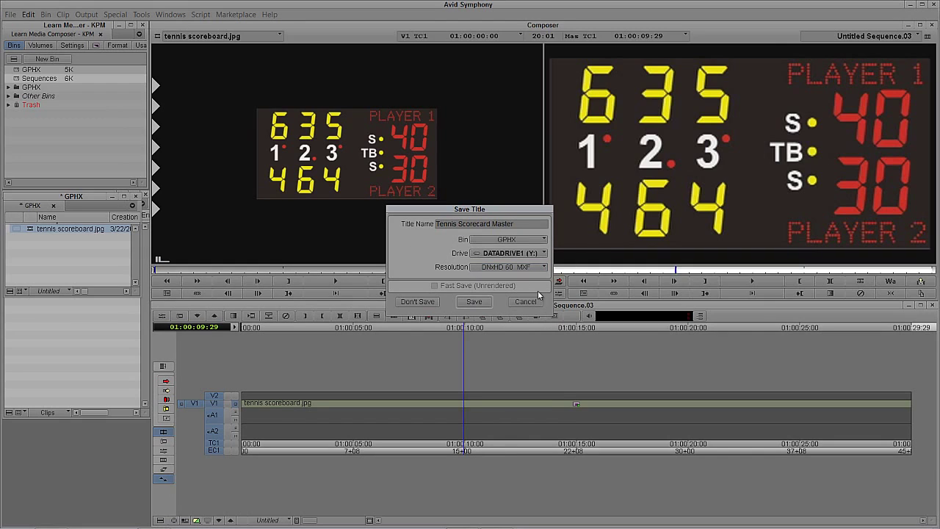
pyautogui.click(474, 301)
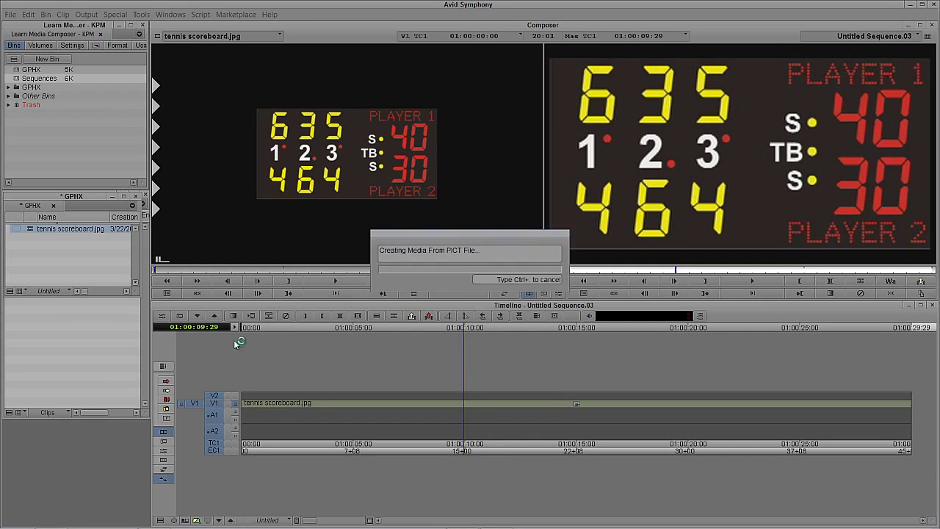
pyautogui.moveTo(70, 229); pyautogui.dragTo(252, 204)
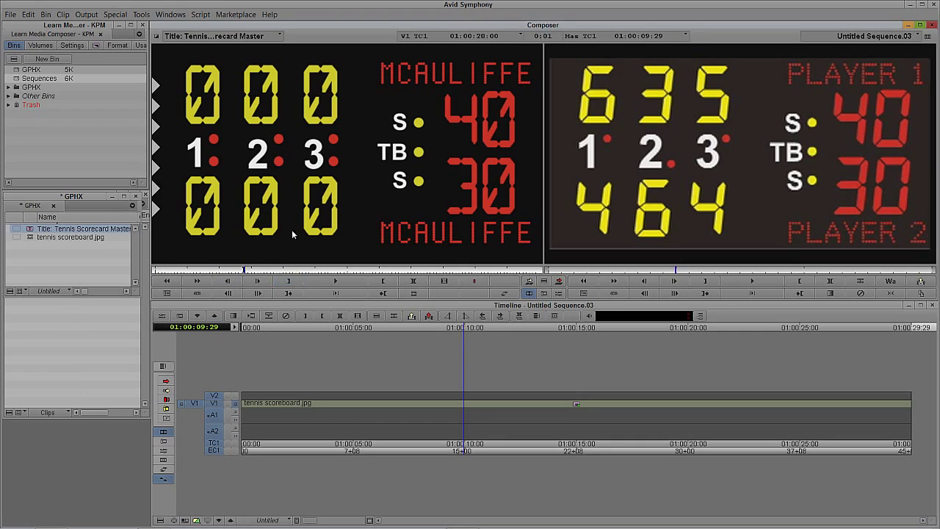
# Open the Basketball bin from the Stock Footage project folder
pyautogui.click(419, 366)
pyautogui.click(52, 333)
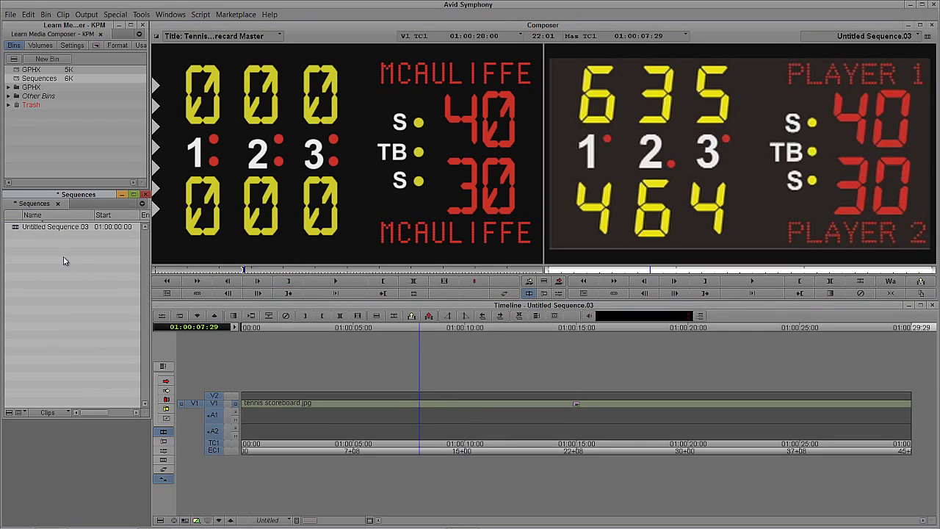
pyautogui.click(47, 148)
pyautogui.click(7, 96)
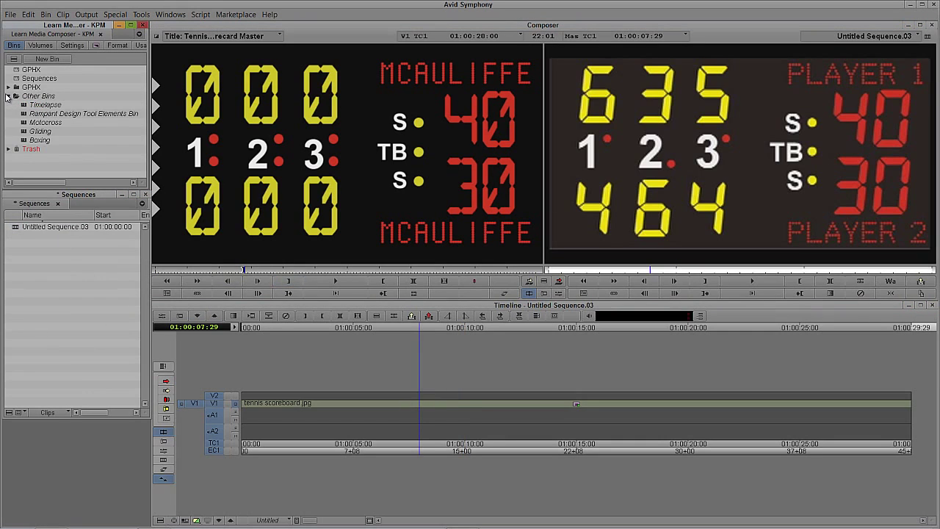
pyautogui.click(7, 96)
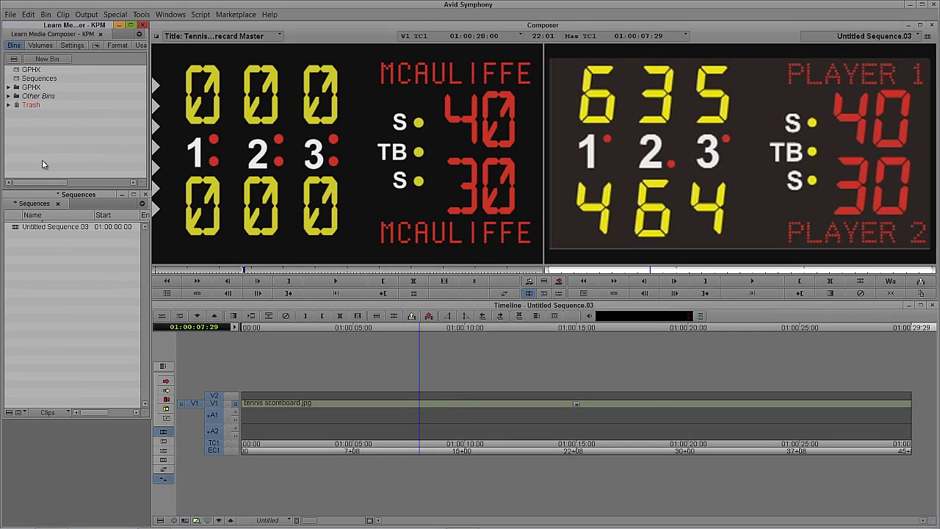
pyautogui.hotkey('ctrl', 'o')
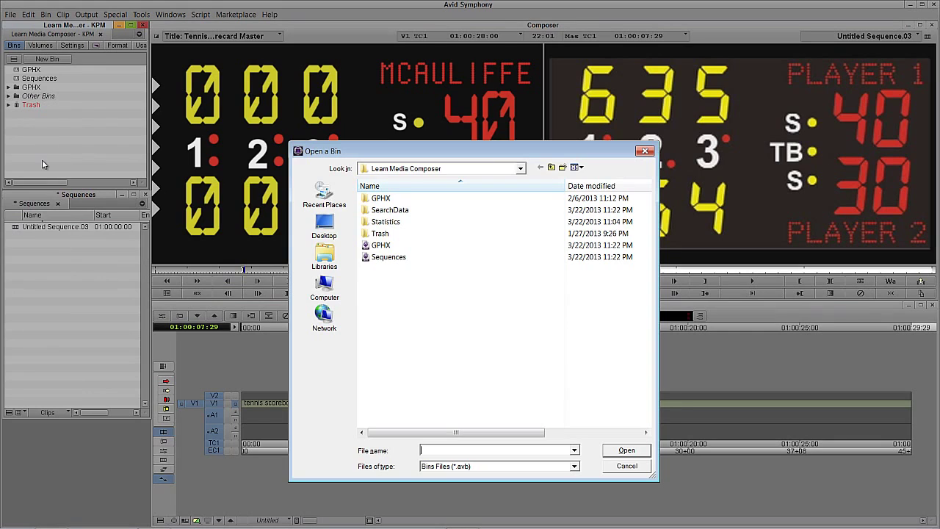
pyautogui.click(555, 169)
pyautogui.click(404, 388)
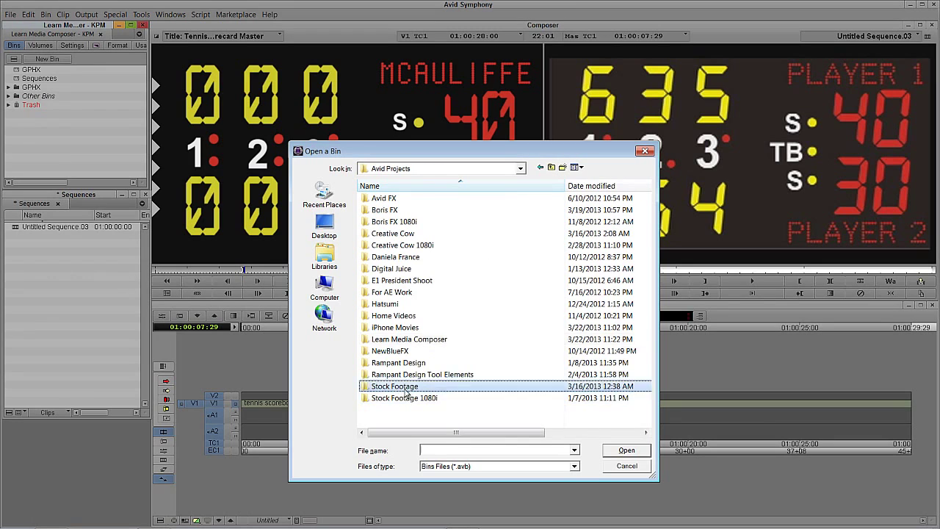
pyautogui.doubleClick(405, 392)
pyautogui.doubleClick(397, 221)
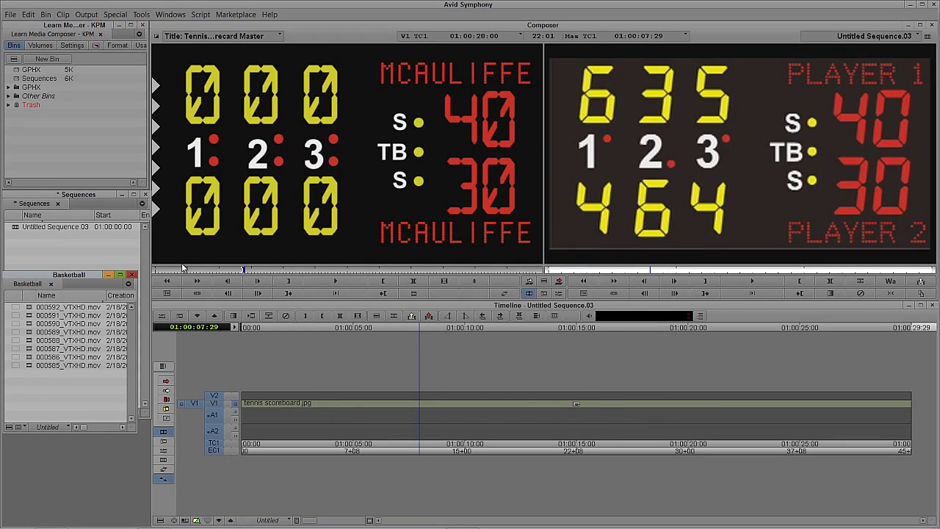
# Load 000592_VTXHD.mov as the source and mark a range from about 01:00:03:00 to 01:00:12:19
pyautogui.moveTo(26, 307); pyautogui.dragTo(304, 170)
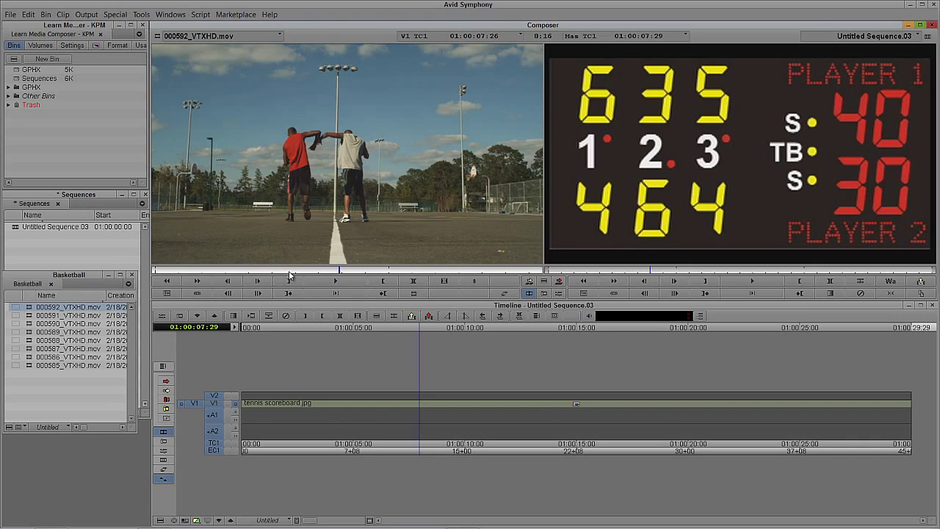
pyautogui.moveTo(290, 276); pyautogui.dragTo(227, 279)
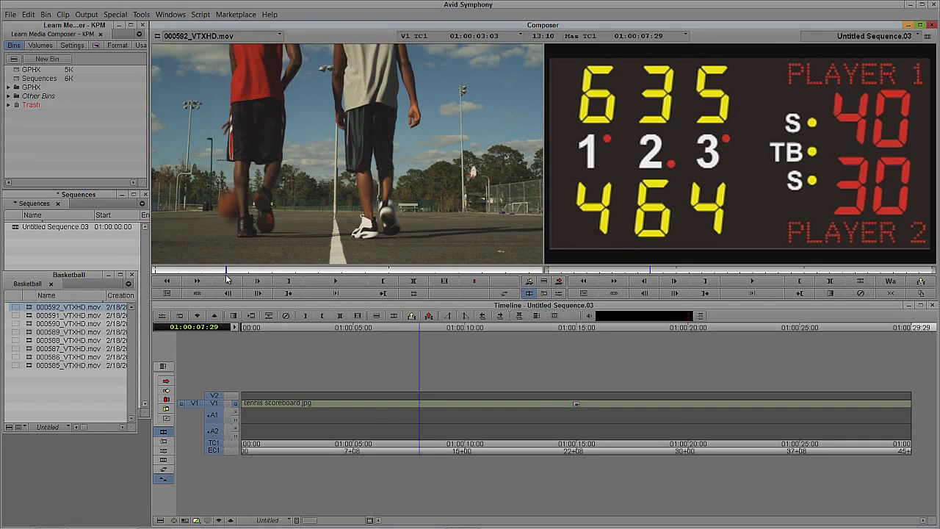
pyautogui.press('i')
pyautogui.click(450, 271)
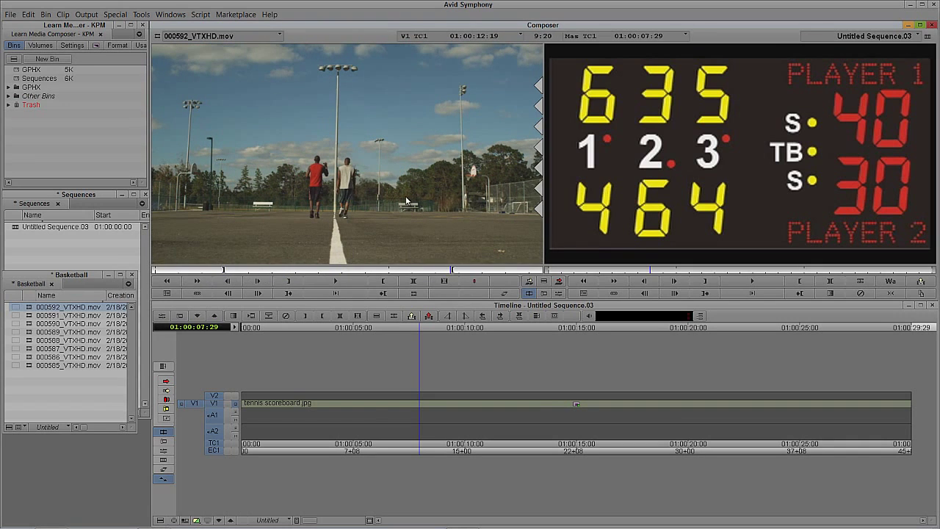
# Remove tennis scoreboard.jpg from V1 and splice the marked basketball clip in at the start of the sequence
pyautogui.moveTo(321, 417); pyautogui.dragTo(239, 418)
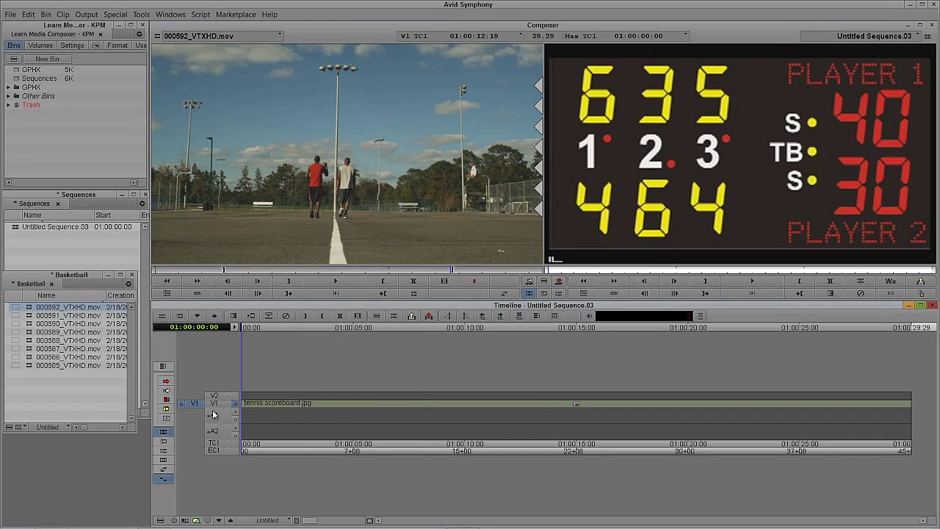
pyautogui.click(209, 409)
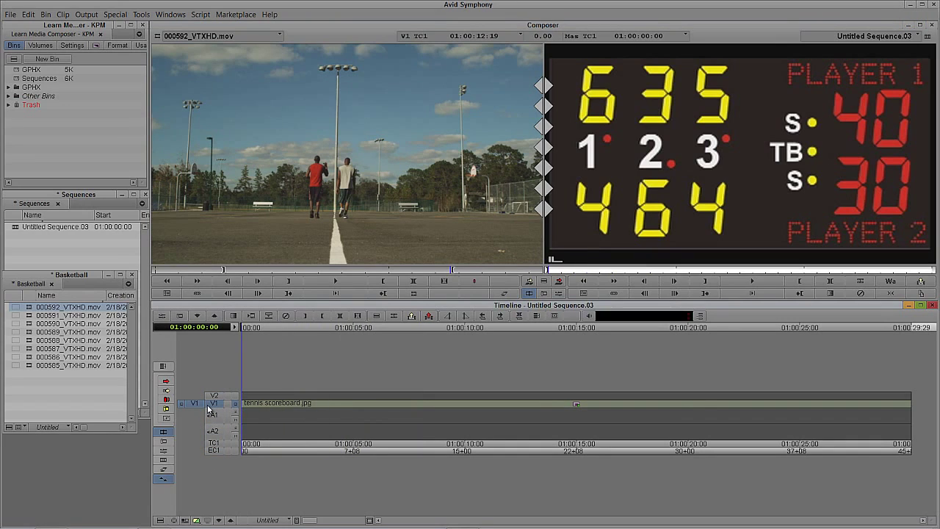
pyautogui.press('v')
pyautogui.click(512, 412)
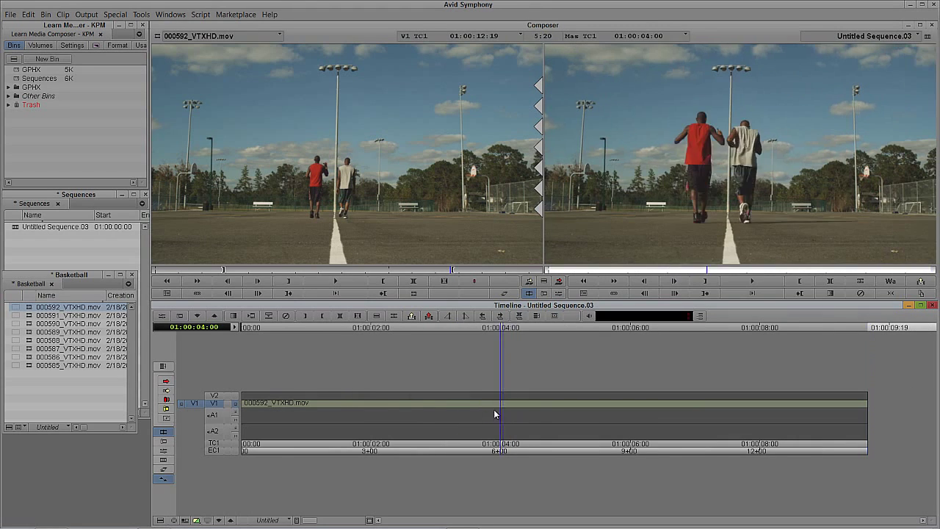
pyautogui.press('Home')
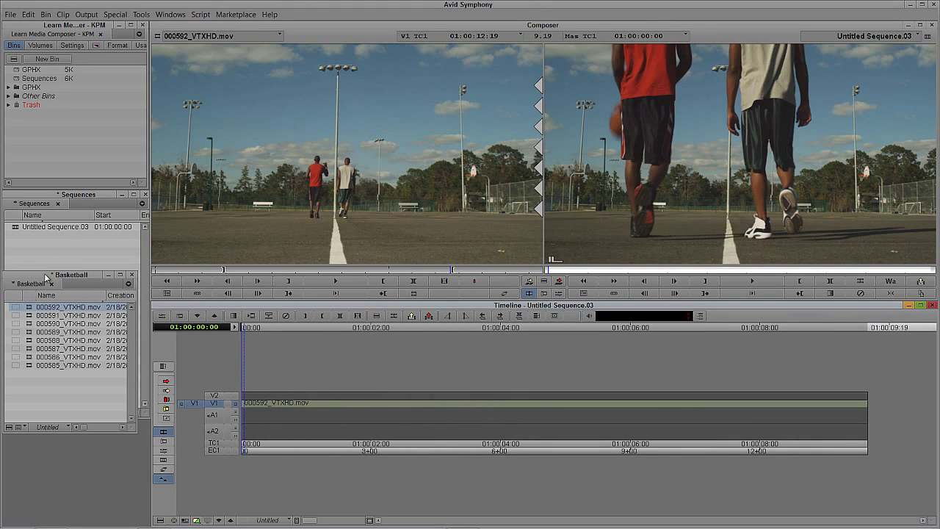
# Load the Tennis Scorecard Master title from the GPHX bin and overwrite it onto V2 above the whole basketball clip
pyautogui.doubleClick(17, 70)
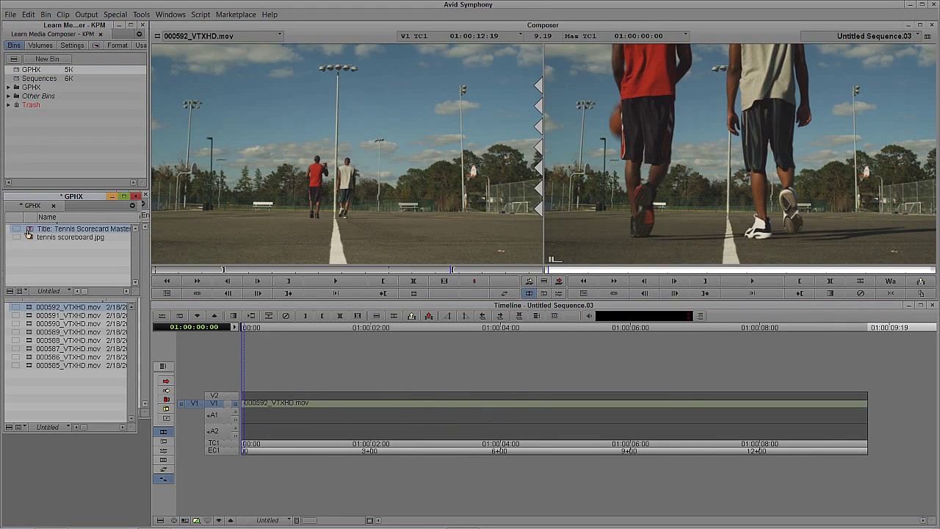
pyautogui.doubleClick(28, 232)
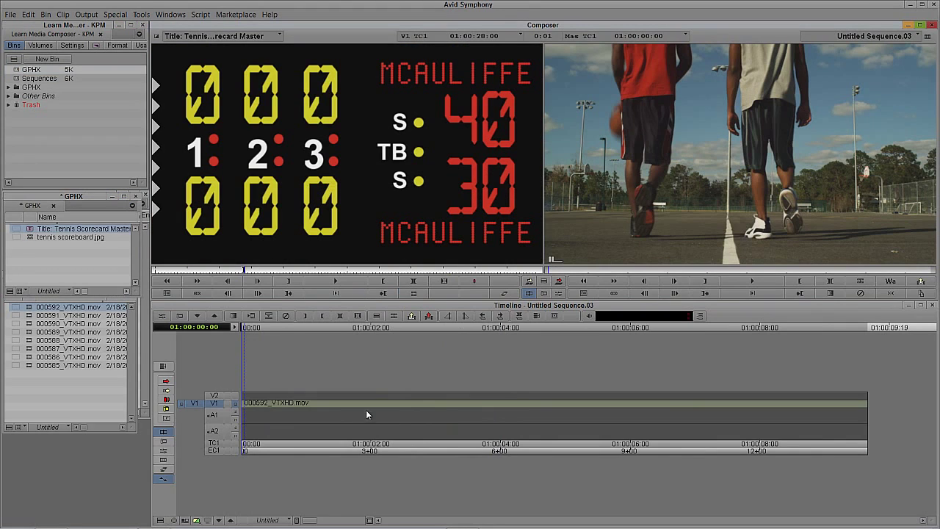
pyautogui.moveTo(194, 403); pyautogui.dragTo(214, 395)
pyautogui.press('b')
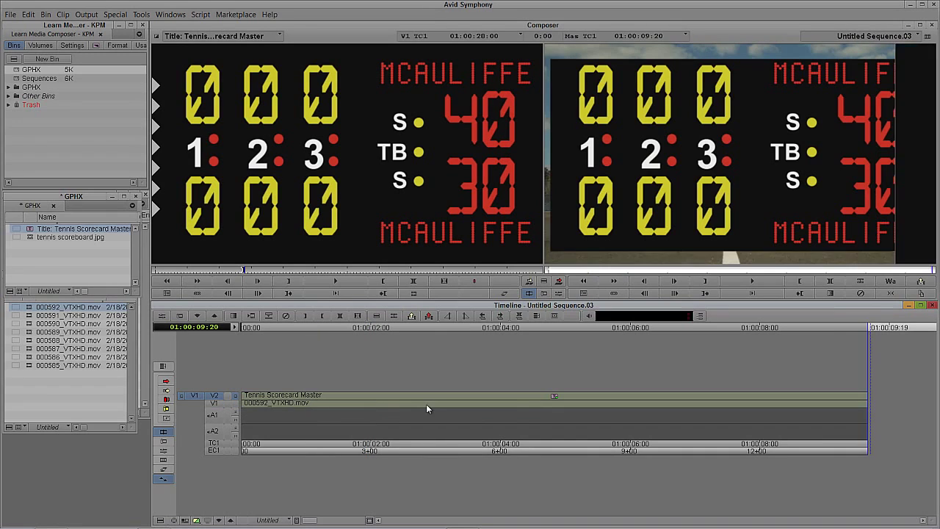
# Open the V2 title's effect settings at 01:00:04:16 and promote the title to 3D, with on-image scaling active
pyautogui.moveTo(427, 406); pyautogui.dragTo(537, 409)
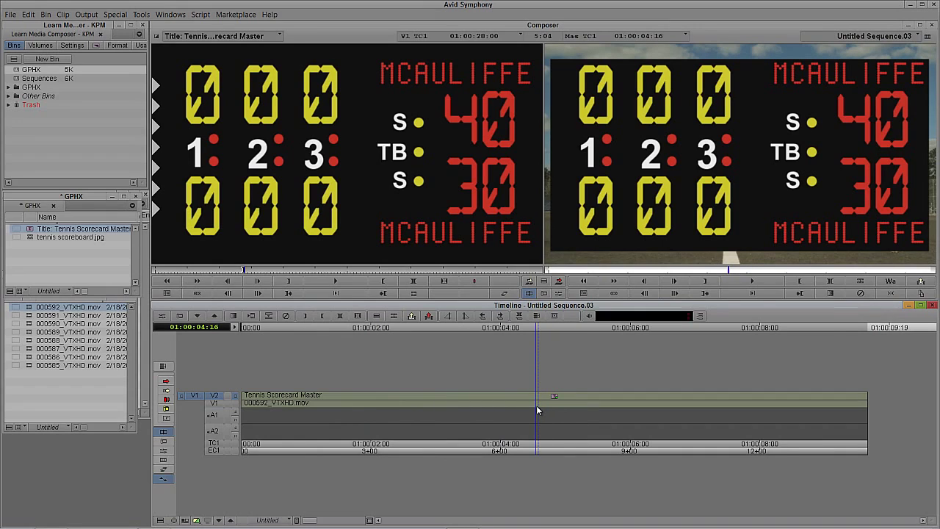
pyautogui.hotkey('ctrl', '8')
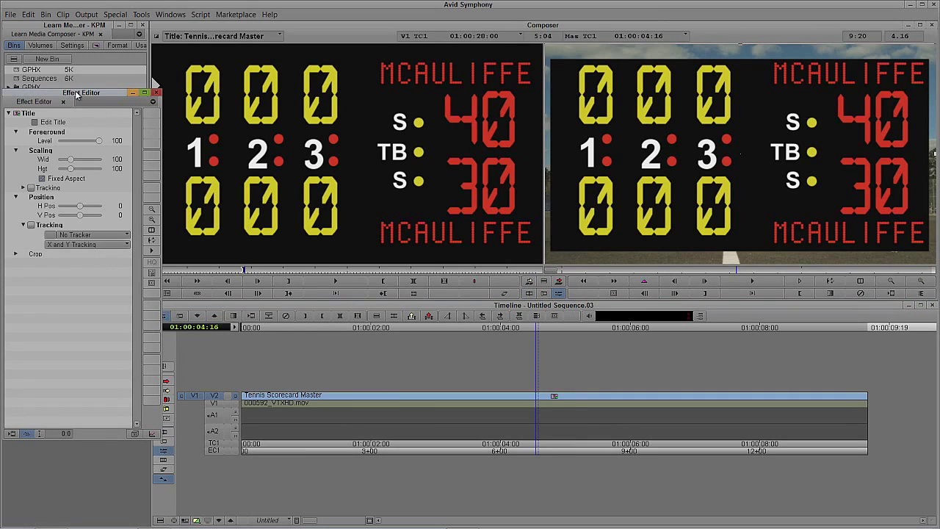
pyautogui.moveTo(77, 93); pyautogui.dragTo(149, 75)
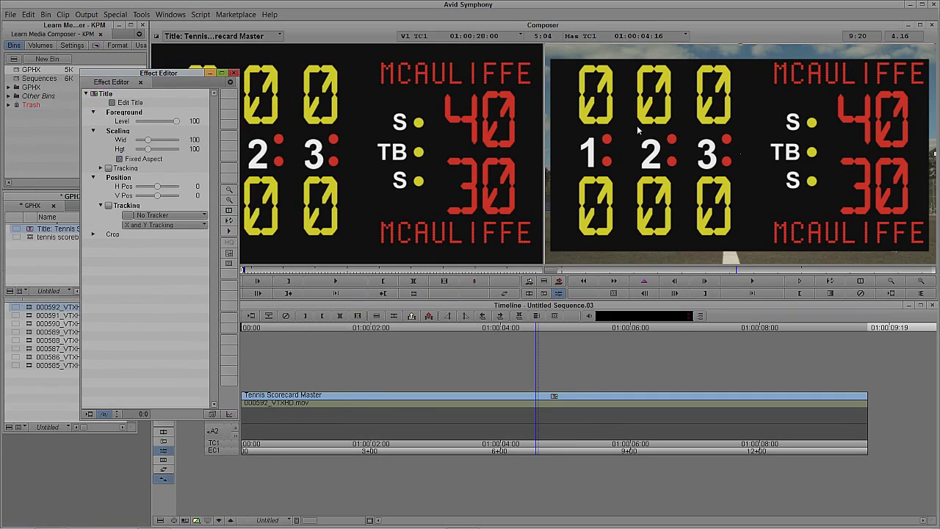
pyautogui.click(213, 415)
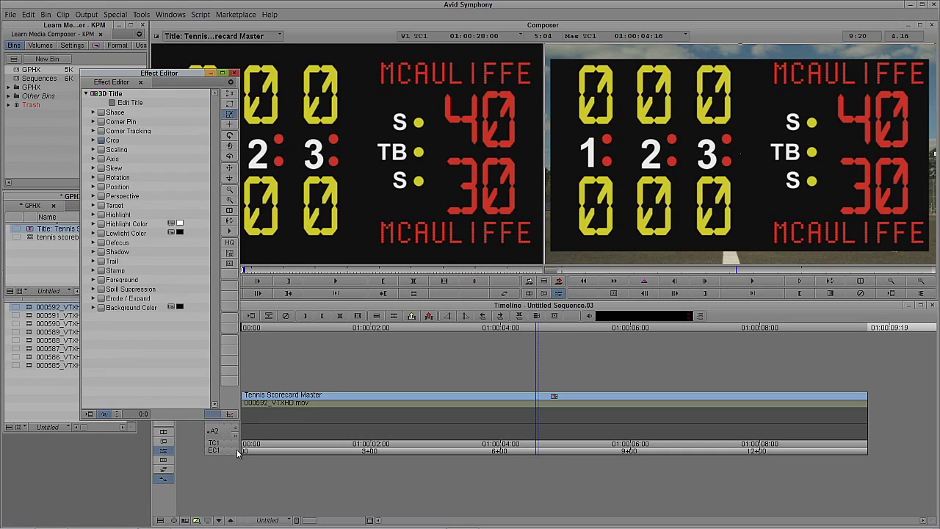
pyautogui.click(230, 117)
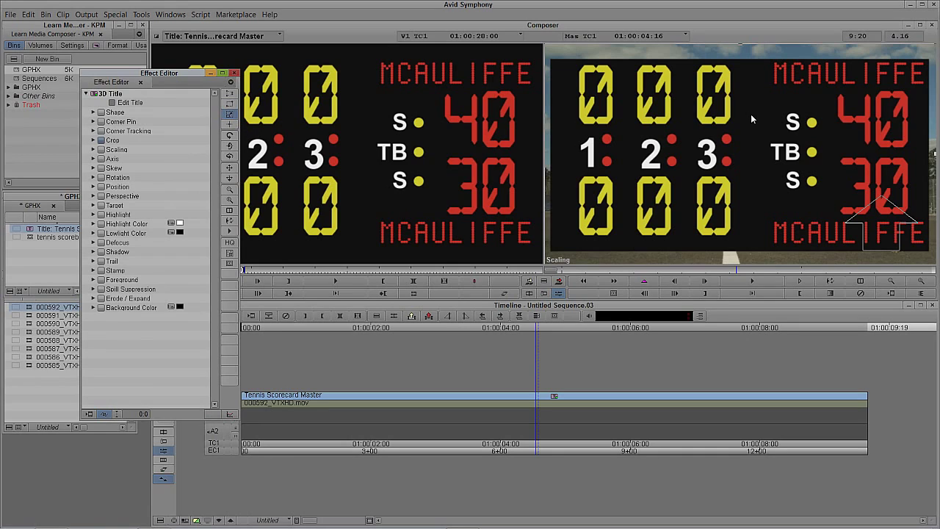
# Shrink the scoreboard title to about 31 percent and move it to the upper-right corner of the picture, using the safe-area guides
pyautogui.moveTo(935, 48); pyautogui.dragTo(826, 156)
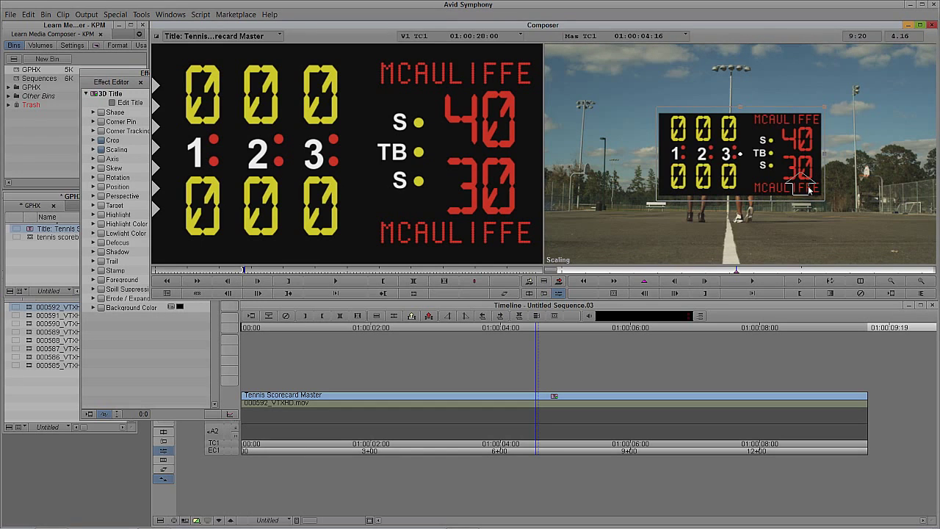
pyautogui.moveTo(824, 112); pyautogui.dragTo(799, 125)
pyautogui.click(131, 77)
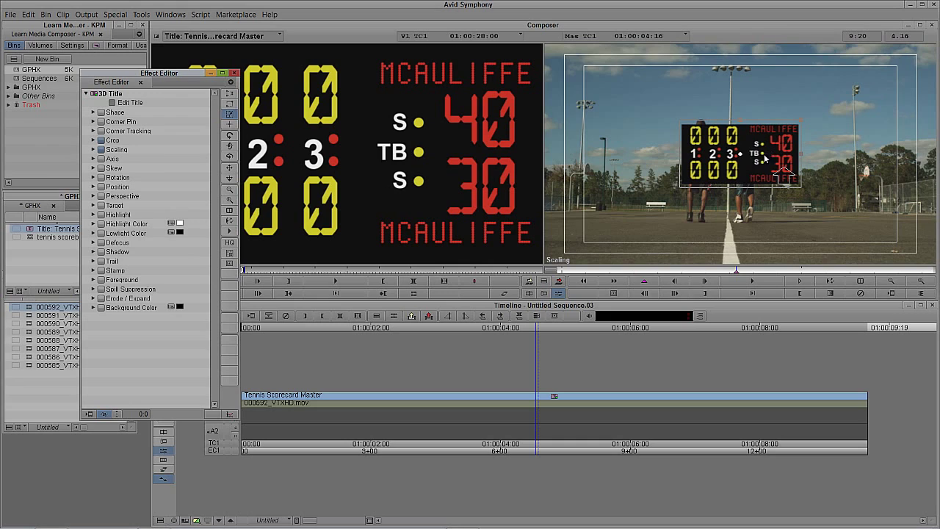
pyautogui.moveTo(741, 174); pyautogui.dragTo(853, 106)
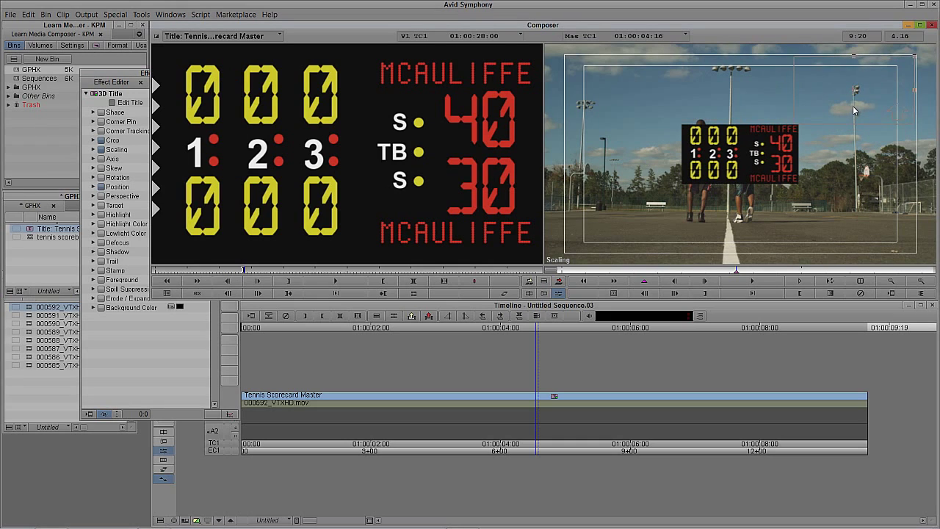
pyautogui.click(138, 80)
# Set the title's X and Y scaling to 22 and reposition it inside the upper-right title-safe corner
pyautogui.click(93, 149)
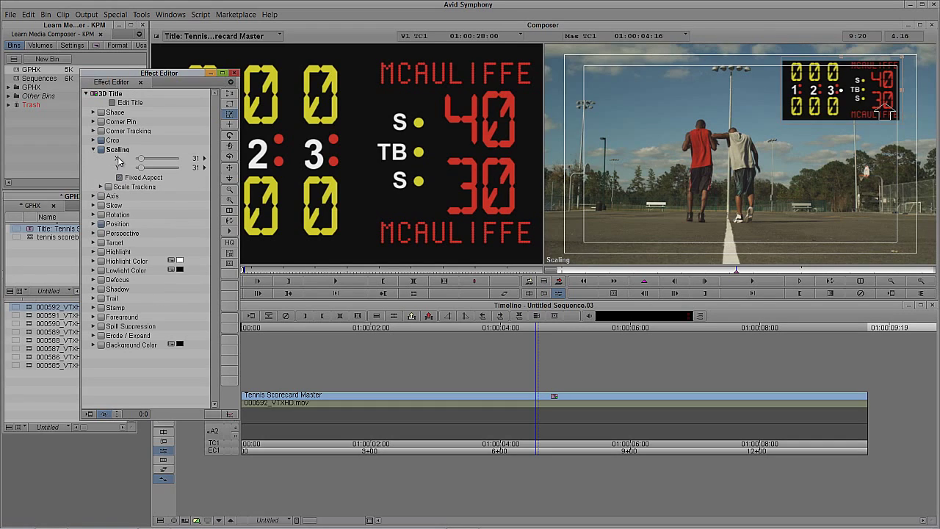
pyautogui.click(145, 162)
pyautogui.write('22')
pyautogui.press('Return')
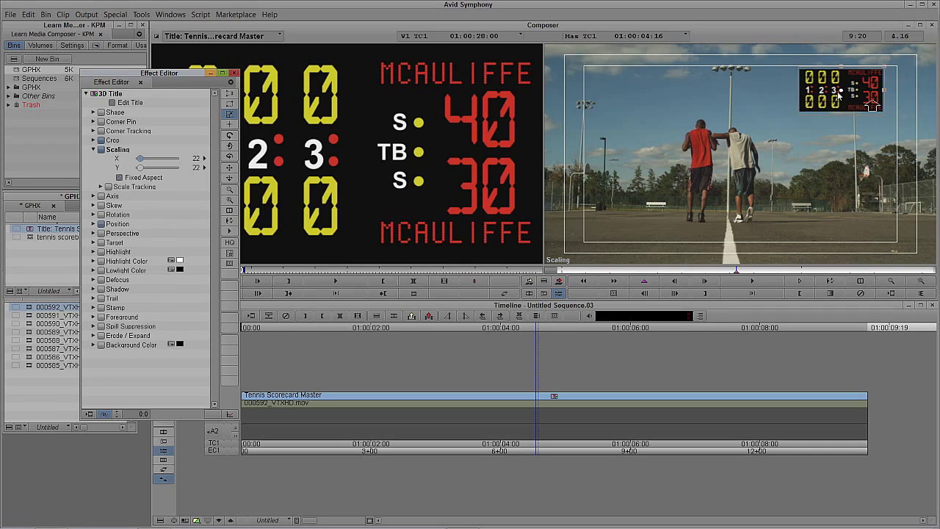
pyautogui.moveTo(841, 92); pyautogui.dragTo(857, 89)
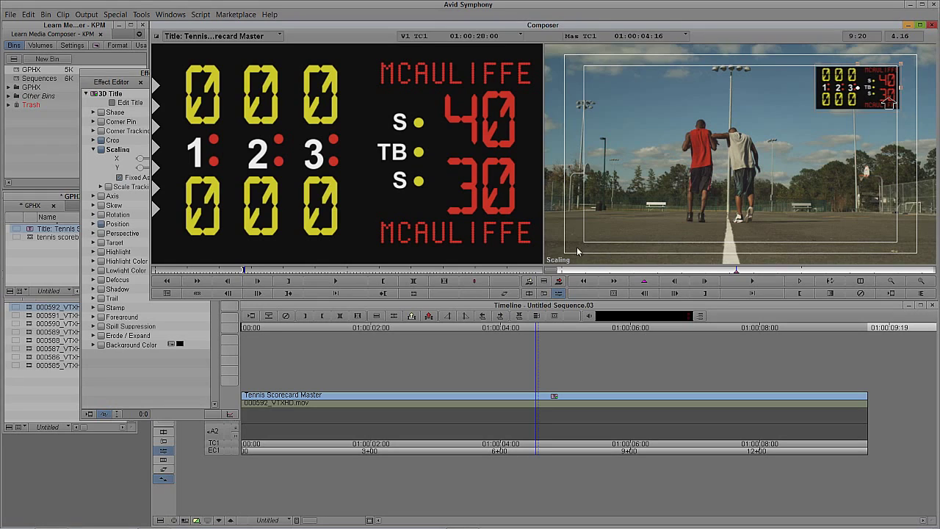
pyautogui.click(110, 78)
pyautogui.click(236, 79)
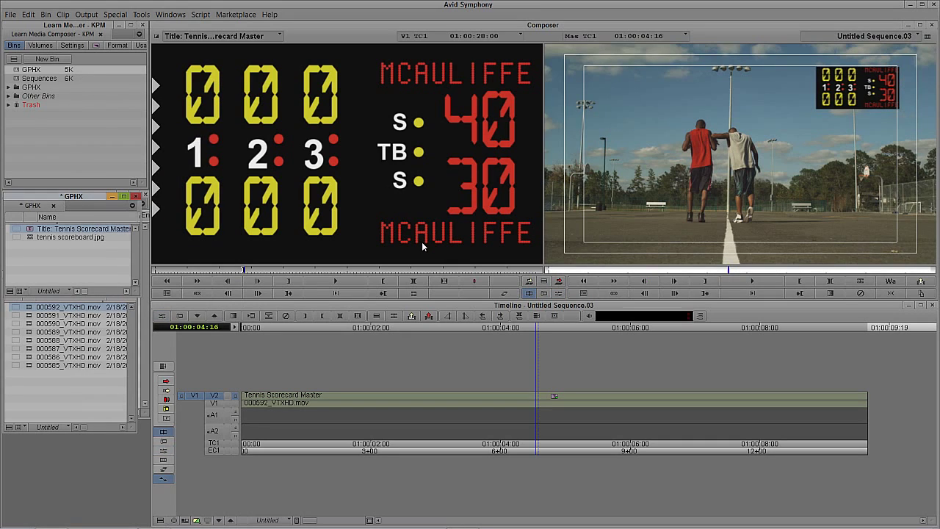
# Open the V2 scoreboard title for editing without promoting it to Marquee, and set the set 1 scores to 6 above and 1 below
pyautogui.rightClick(507, 396)
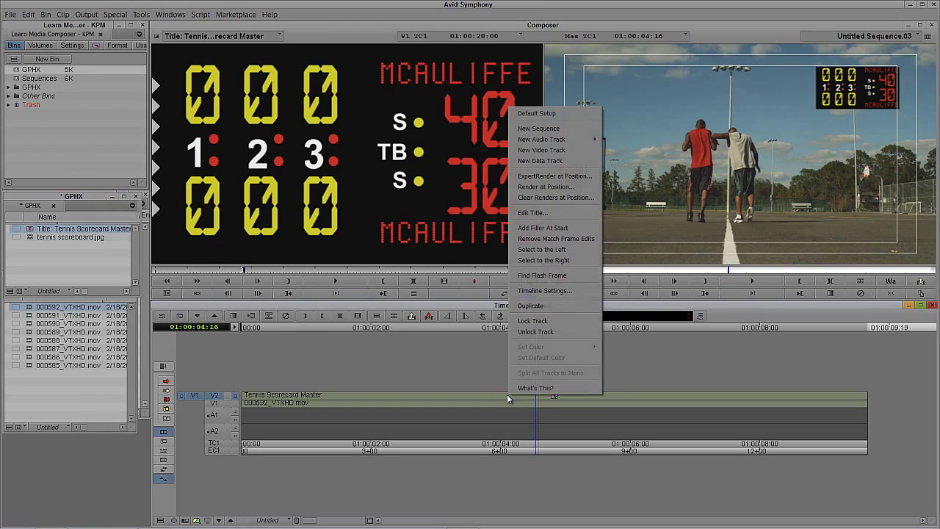
pyautogui.click(542, 214)
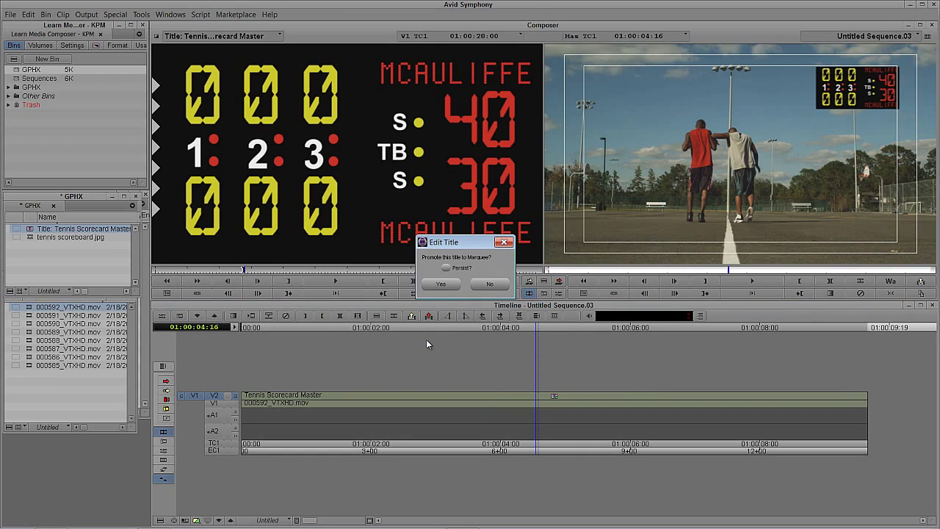
pyautogui.click(489, 285)
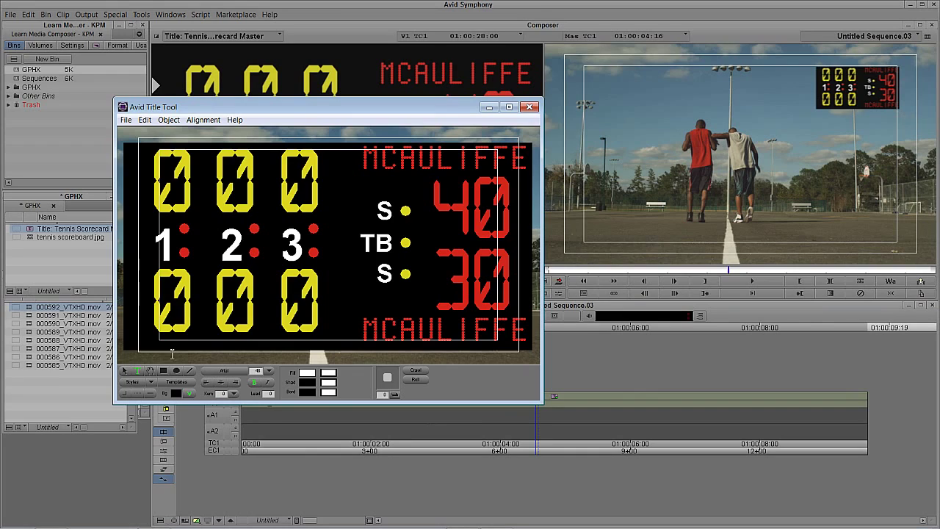
pyautogui.moveTo(197, 185); pyautogui.dragTo(163, 193)
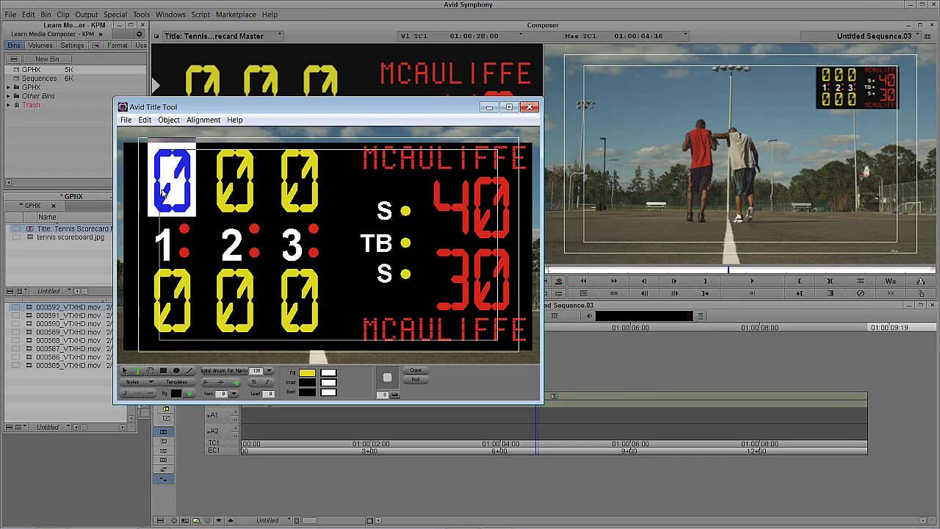
pyautogui.write('6')
pyautogui.click(201, 293)
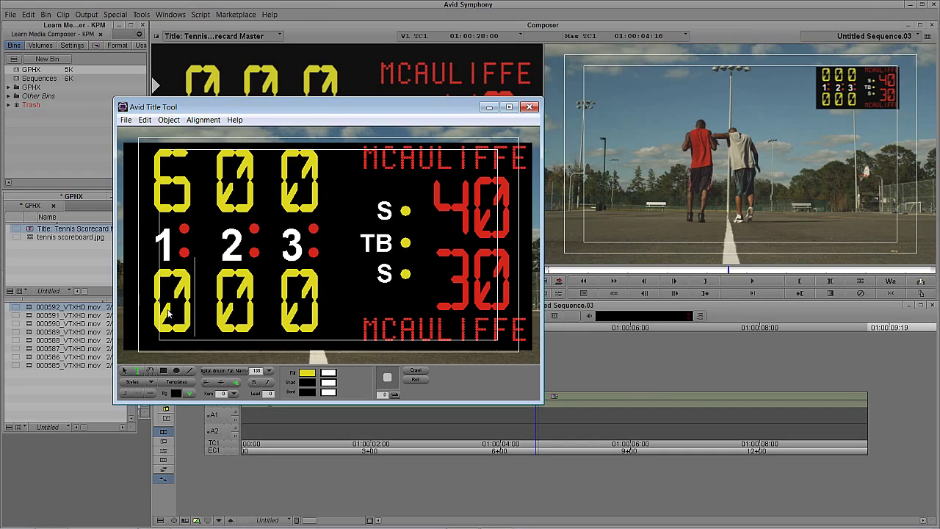
pyautogui.hotkey('shift', 'Left')
pyautogui.write('1')
# Set the set 2 scores to 3 above and 6 below, and the set 3 scores to 2 above and 6 below
pyautogui.moveTo(256, 193); pyautogui.dragTo(228, 195)
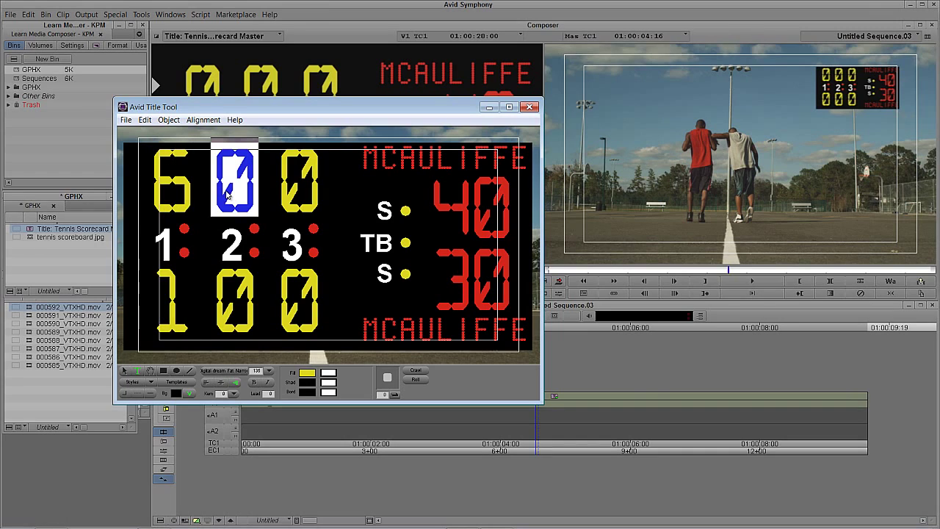
pyautogui.write('3')
pyautogui.click(261, 302)
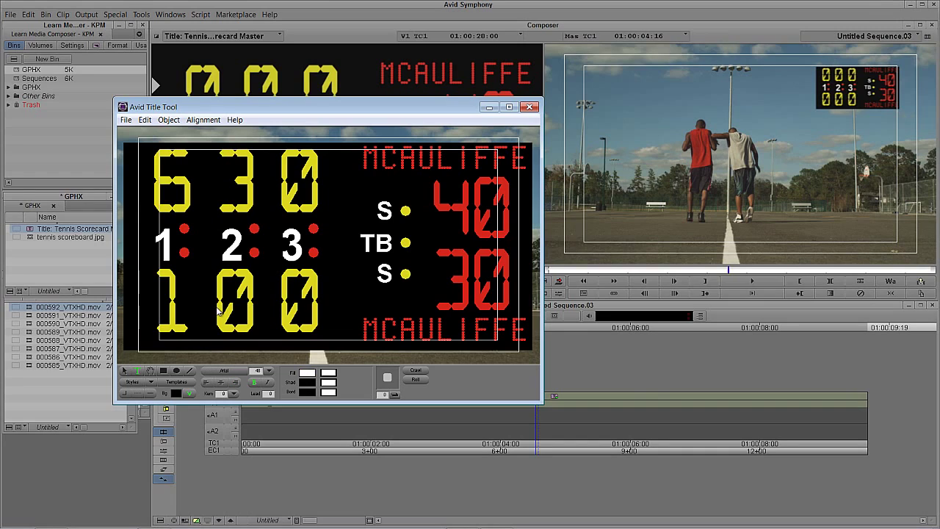
pyautogui.hotkey('shift', 'Left')
pyautogui.write('6')
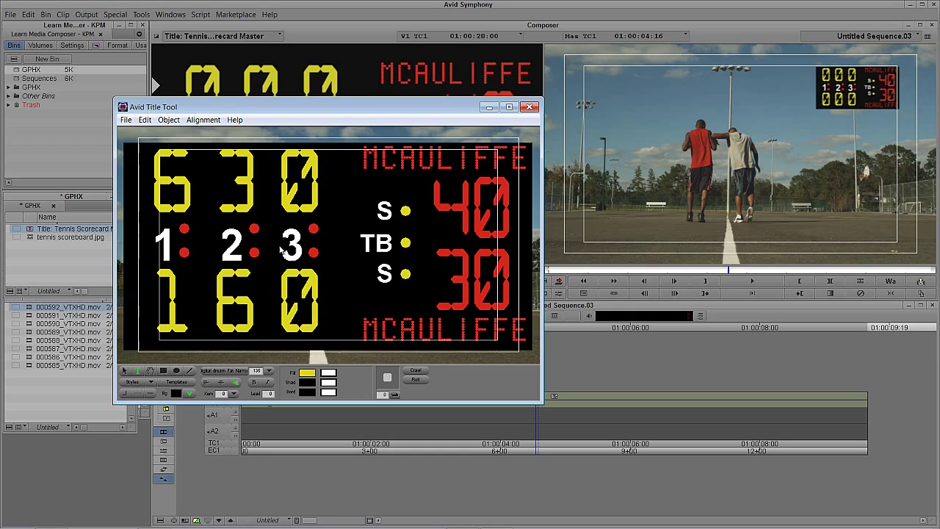
pyautogui.moveTo(284, 301); pyautogui.dragTo(308, 303)
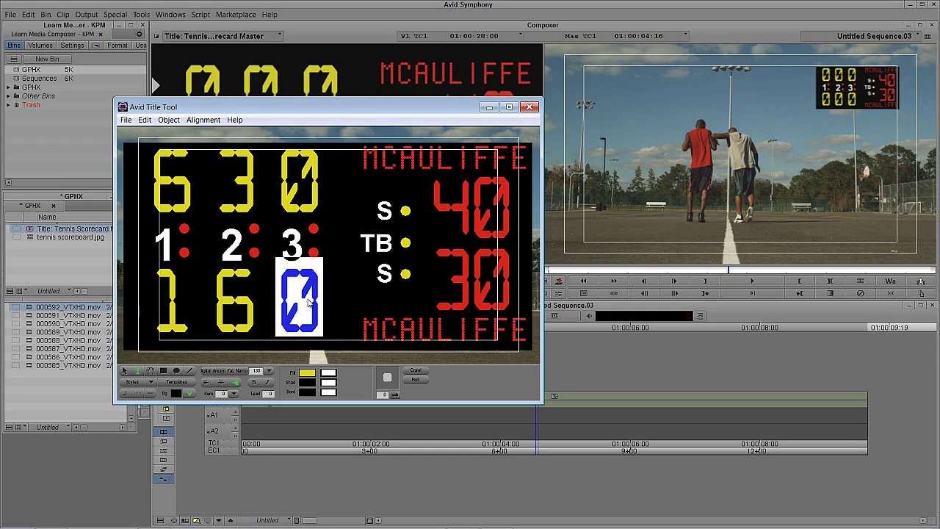
pyautogui.write('6')
pyautogui.moveTo(290, 190); pyautogui.dragTo(313, 191)
pyautogui.write('2')
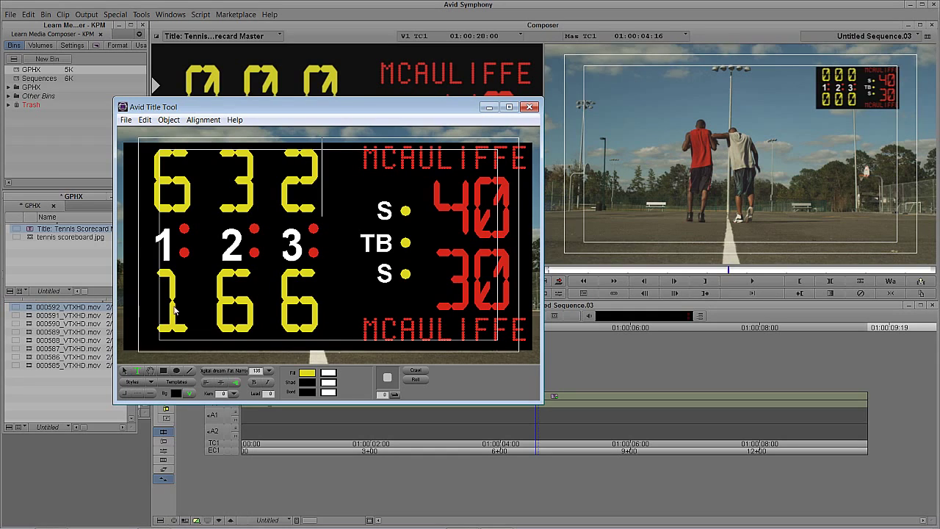
# Delete the lower red dot beside set 1 and the upper red dots beside sets 2 and 3
pyautogui.click(126, 371)
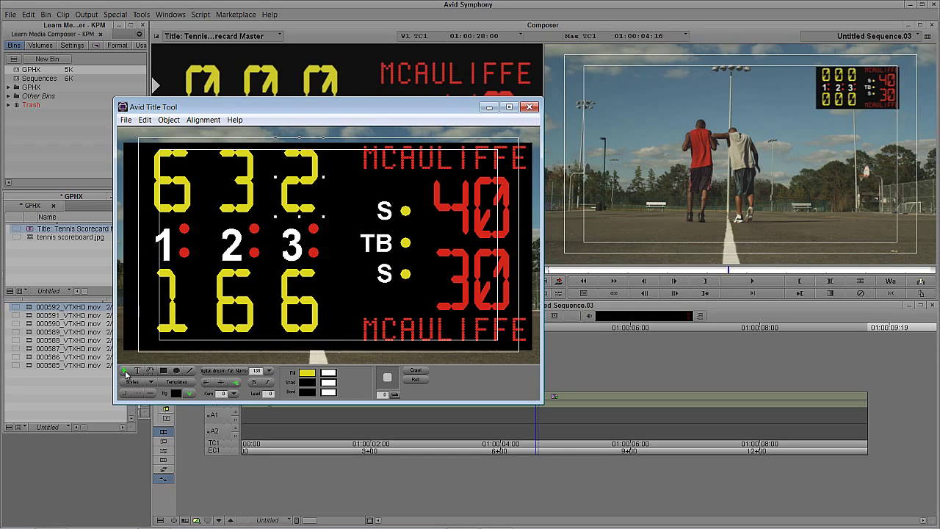
pyautogui.click(184, 254)
pyautogui.press('Delete')
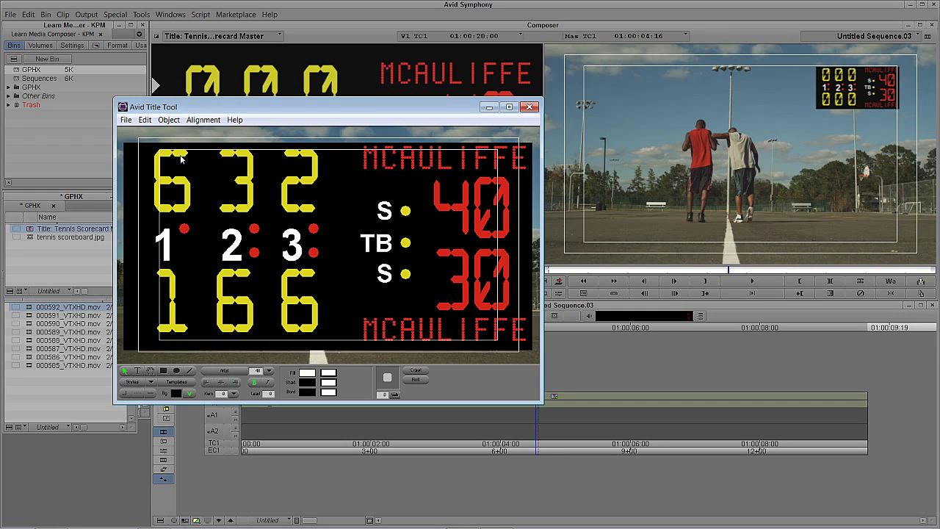
pyautogui.click(255, 229)
pyautogui.press('Delete')
pyautogui.click(312, 230)
pyautogui.press('Delete')
# Change the red game scores to 10 above and 40 below, and save the existing title
pyautogui.click(455, 209)
pyautogui.doubleClick(450, 212)
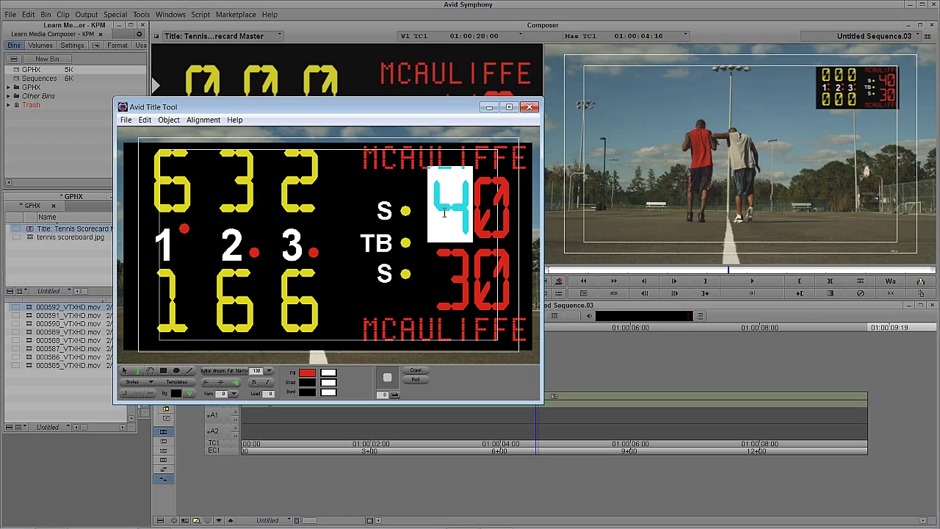
pyautogui.write('1')
pyautogui.click(449, 287)
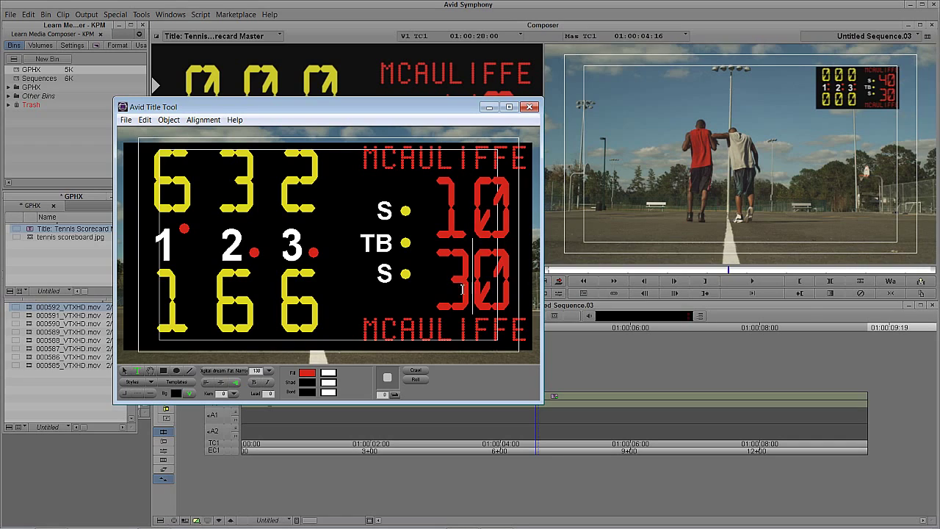
pyautogui.doubleClick(448, 292)
pyautogui.write('4')
pyautogui.click(529, 106)
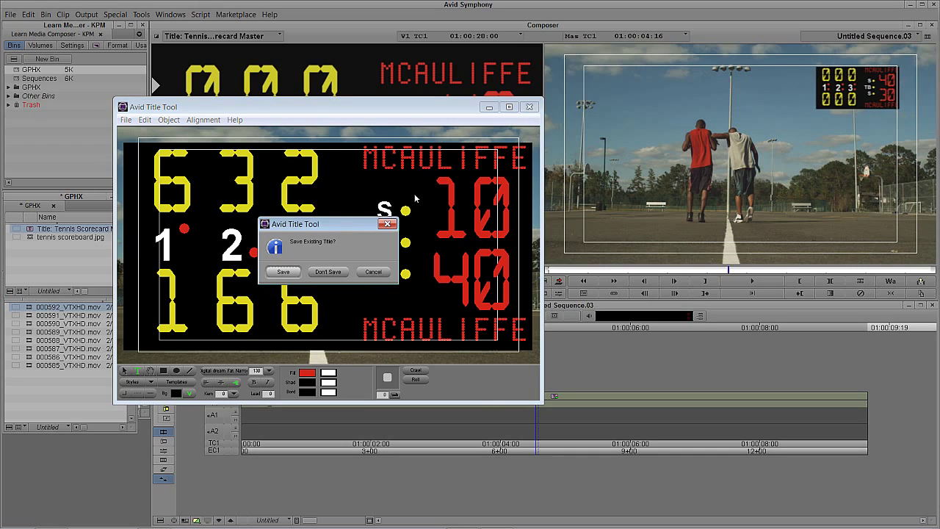
pyautogui.press('Return')
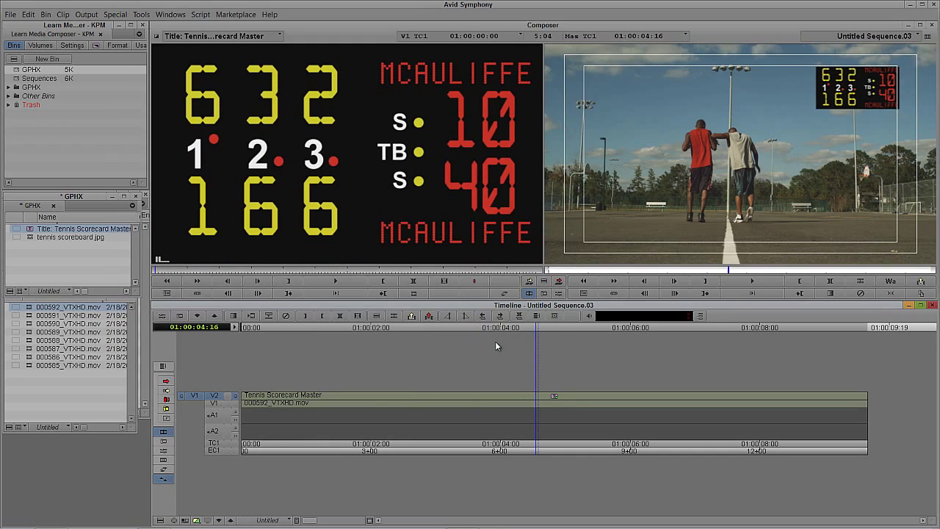
# Split the V2 scoreboard title with an add edit at 01:00:02:25
pyautogui.moveTo(493, 397)
pyautogui.mouseDown()
pyautogui.moveTo(442, 401)
pyautogui.moveTo(480, 399)
pyautogui.mouseUp()
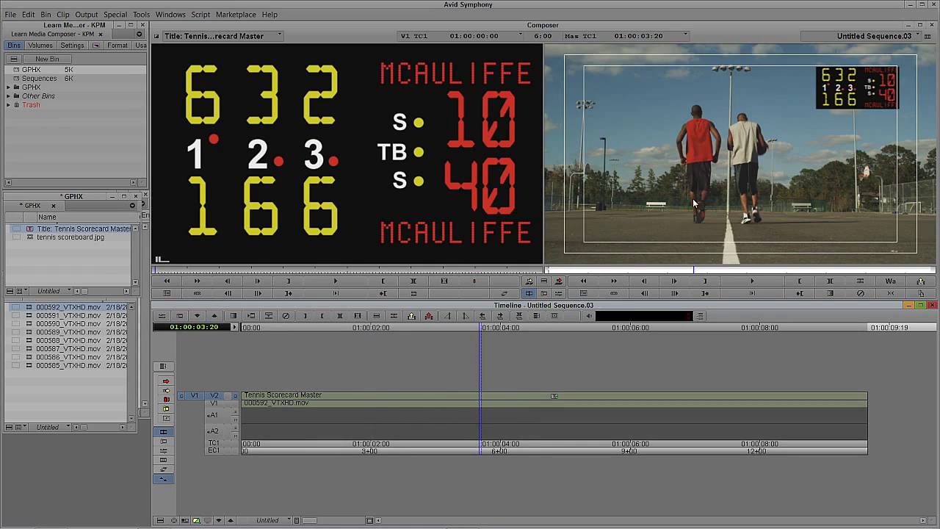
pyautogui.moveTo(451, 399); pyautogui.dragTo(414, 406)
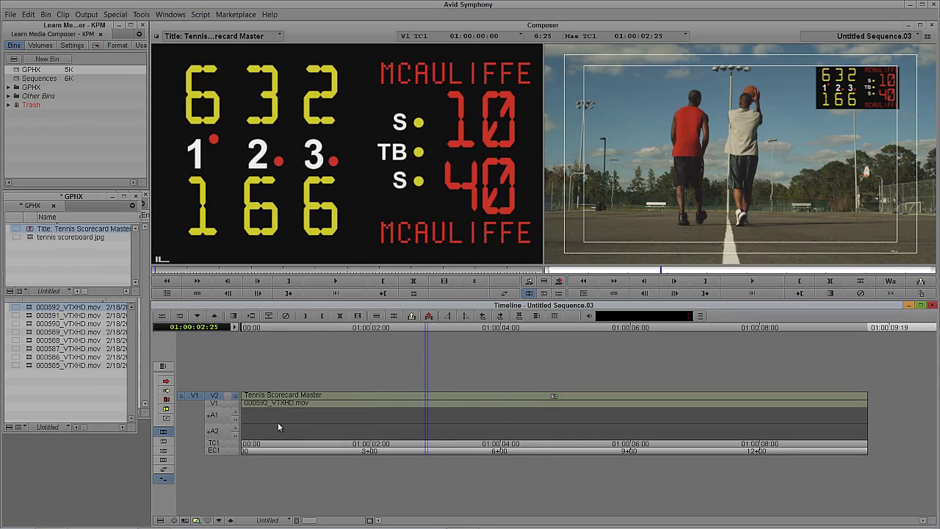
pyautogui.press('h')
# Edit the second V2 title segment at 01:00:03:13, persistently declining Marquee promotion, set the upper game score to 20, and save the title
pyautogui.click(463, 416)
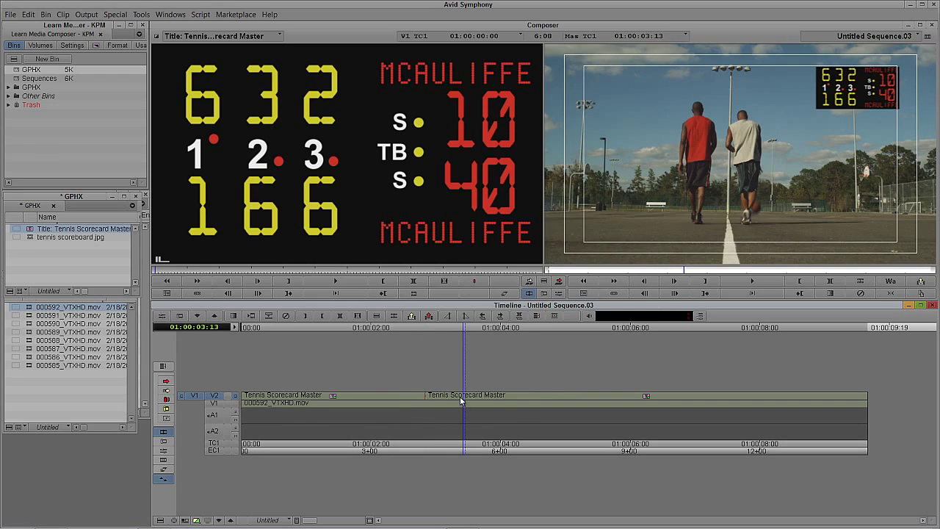
pyautogui.rightClick(463, 413)
pyautogui.click(492, 215)
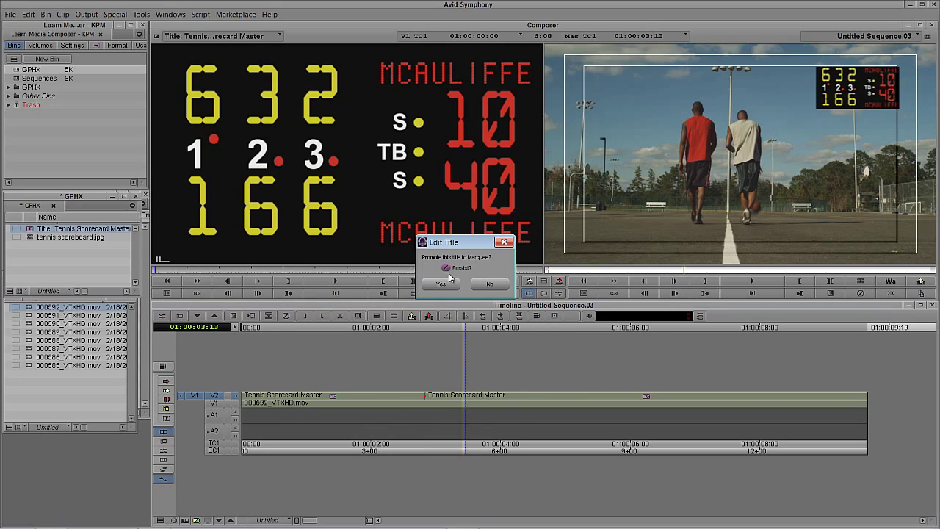
pyautogui.click(489, 284)
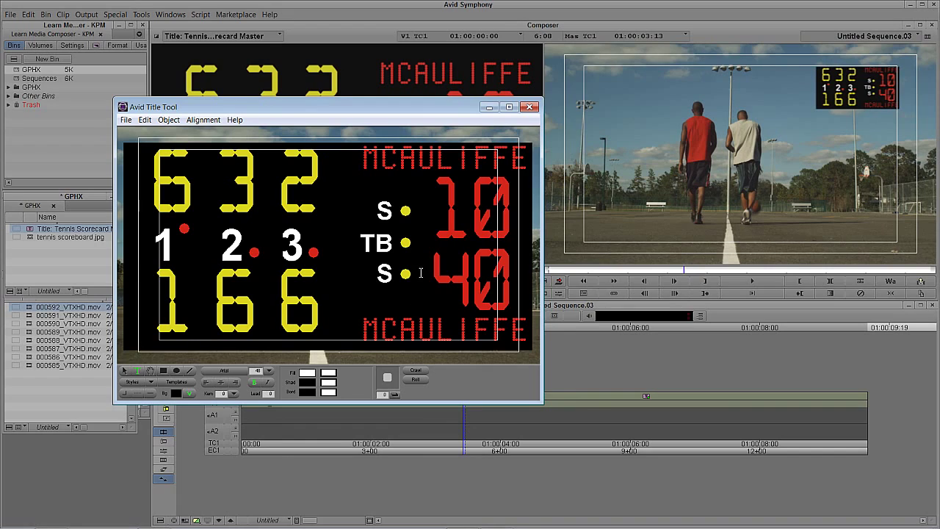
pyautogui.moveTo(461, 220); pyautogui.dragTo(440, 222)
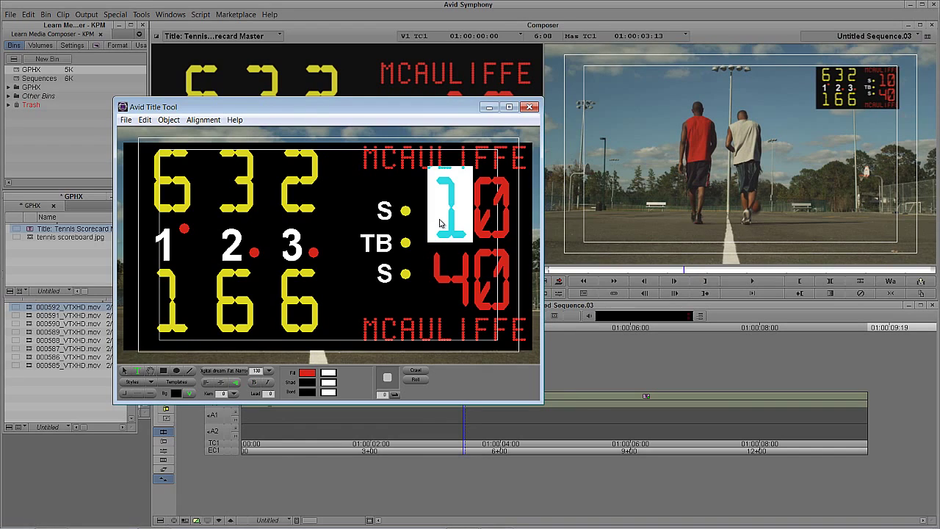
pyautogui.write('2')
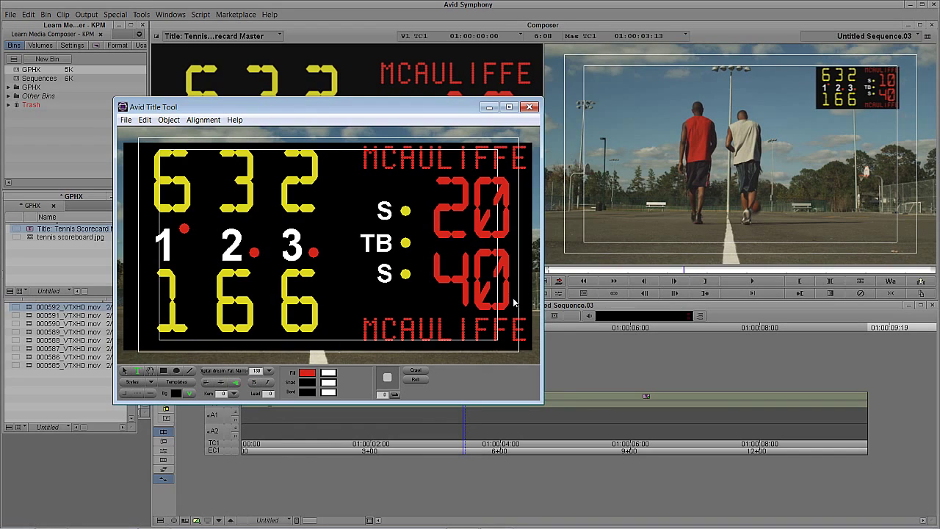
pyautogui.click(528, 107)
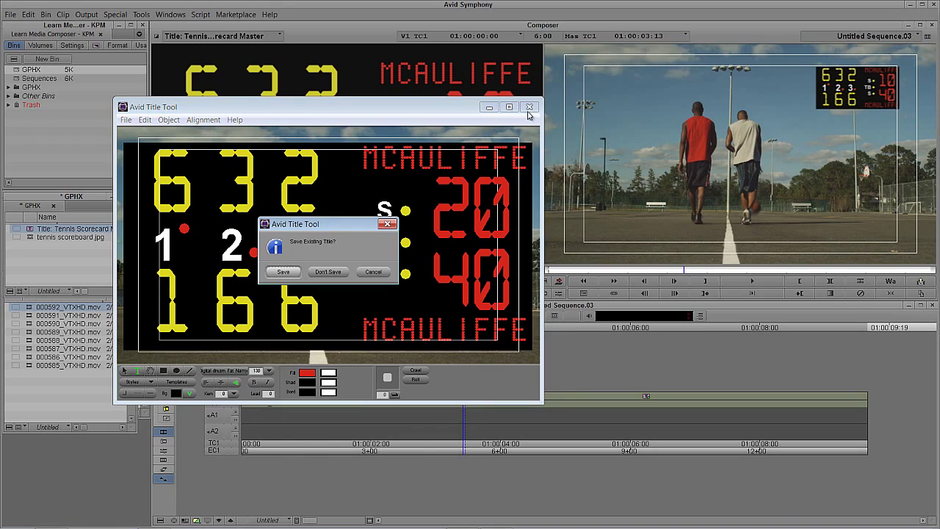
pyautogui.click(283, 272)
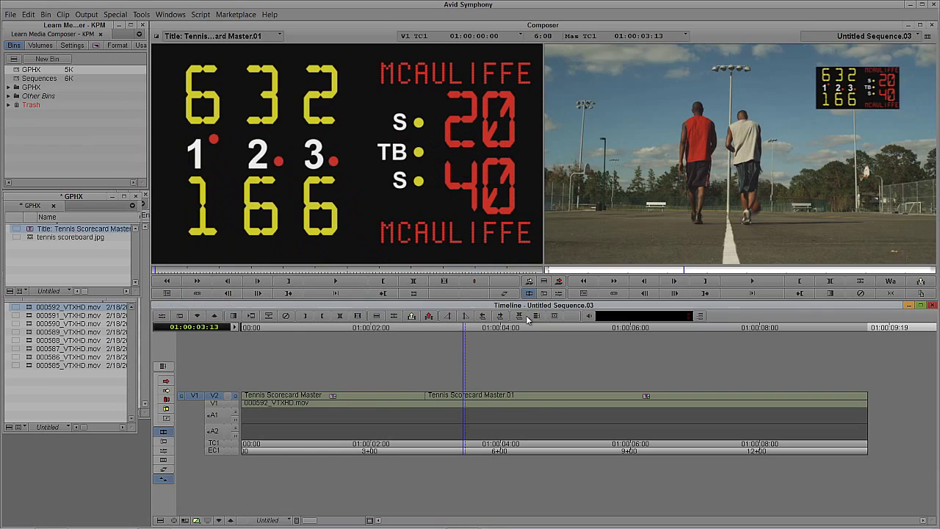